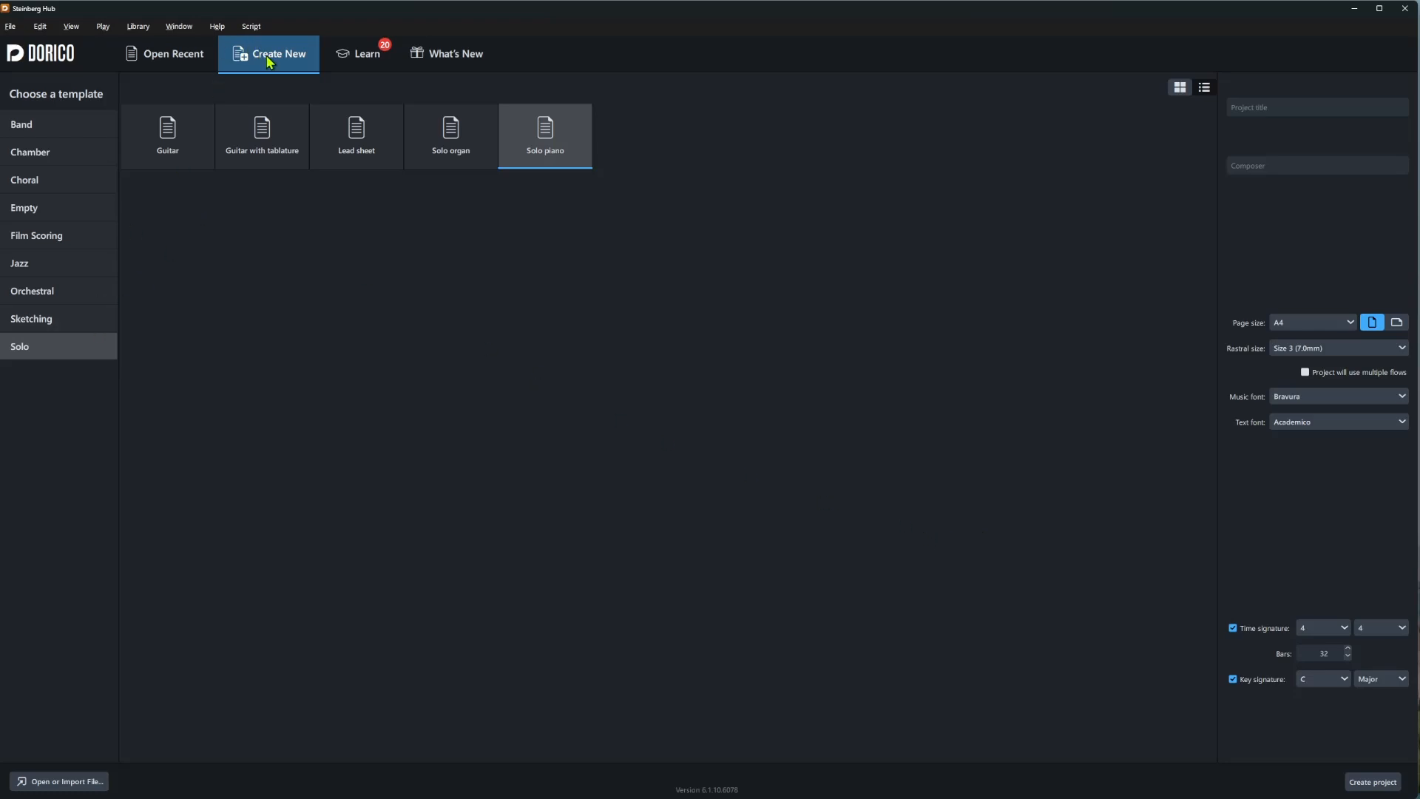
Choose the Empty template, title the project "Project Name", and enter the composer's full name
{"action": "left_click", "coordinate": [104, 209]}
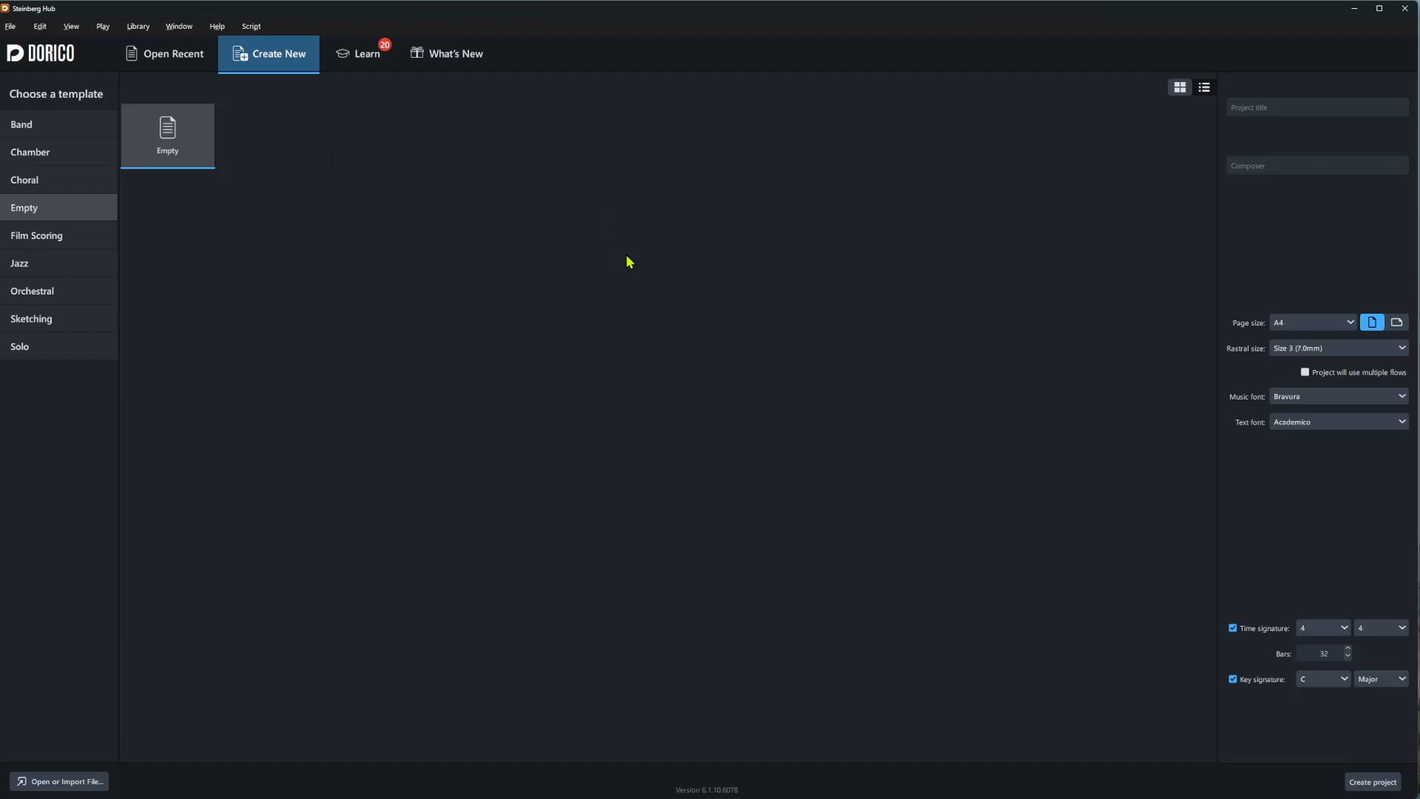
{"action": "left_click", "coordinate": [1347, 119]}
{"action": "type", "text": "Project Name"}
{"action": "left_click", "coordinate": [1282, 162]}
{"action": "type", "text": "Adam Kempshall"}
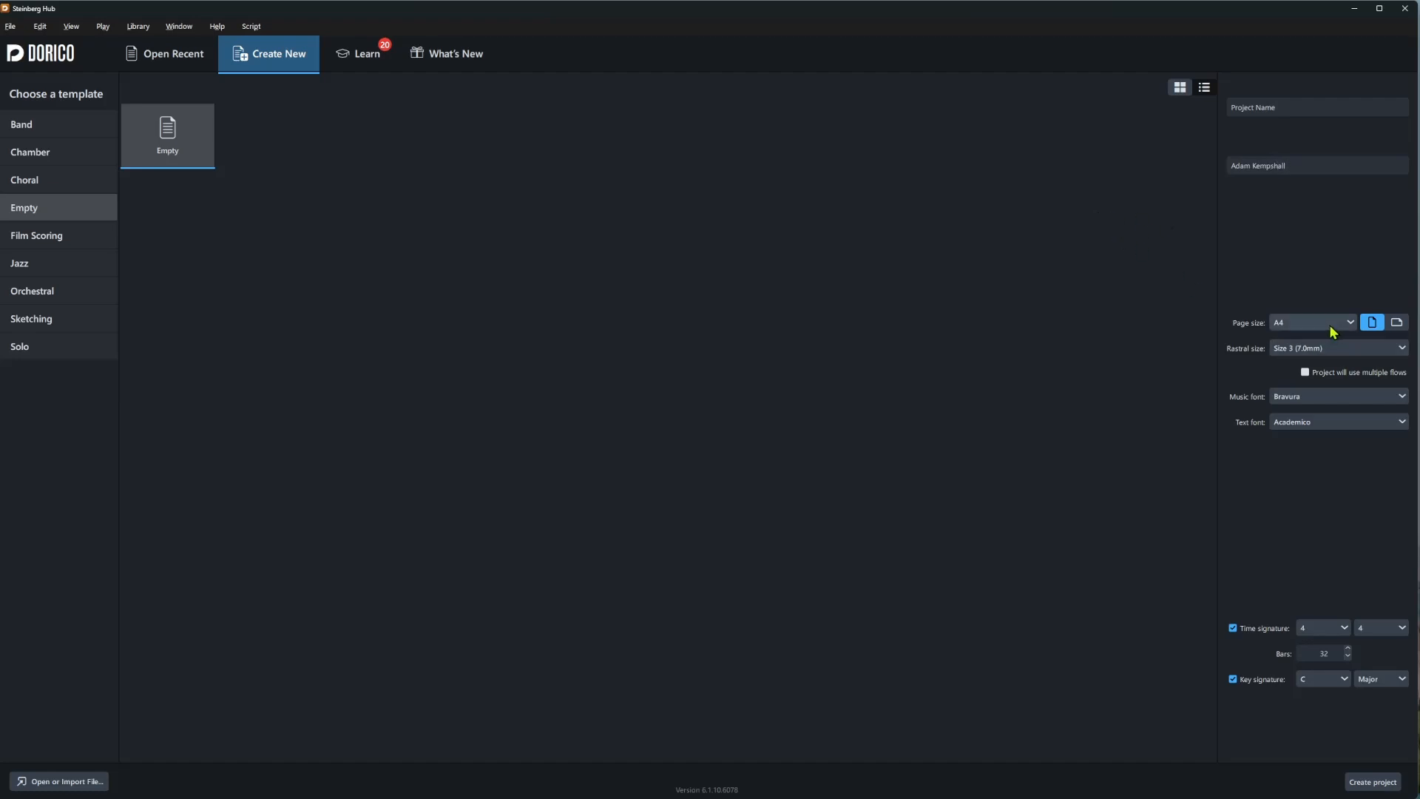
Set the new project's page size to A3 and its rastral size to Size 5 (6.0mm)
{"action": "left_click", "coordinate": [1334, 332]}
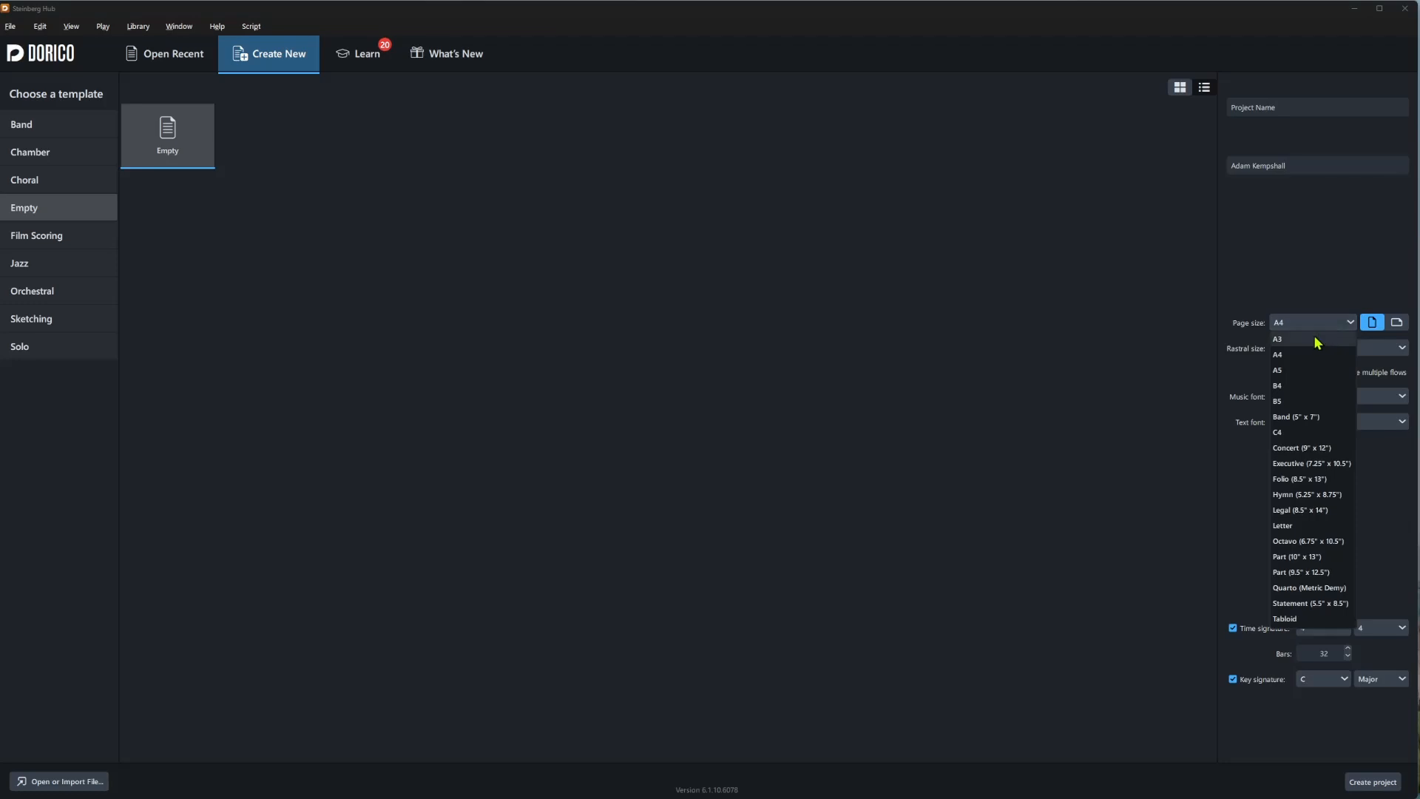
{"action": "left_click", "coordinate": [1315, 354]}
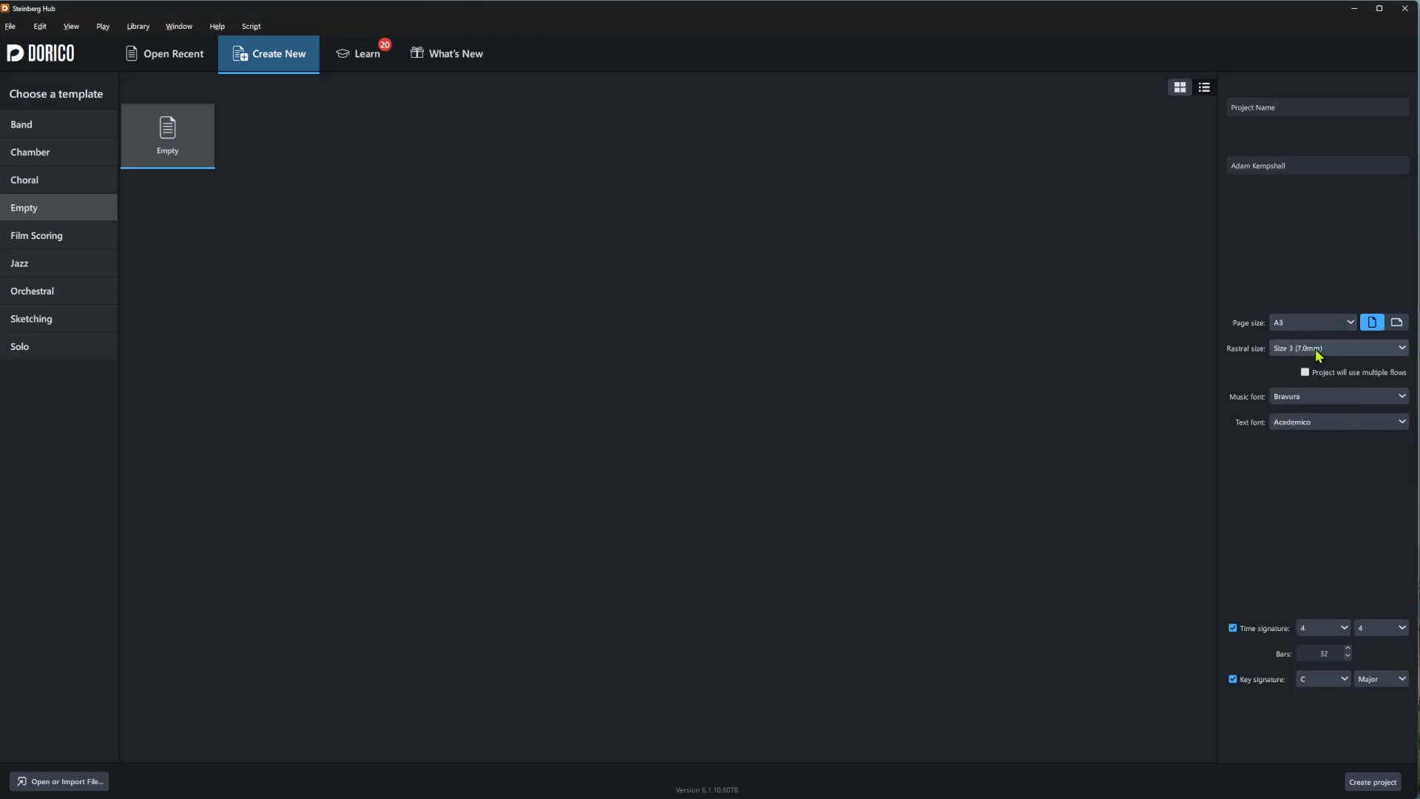
{"action": "left_click", "coordinate": [1319, 354]}
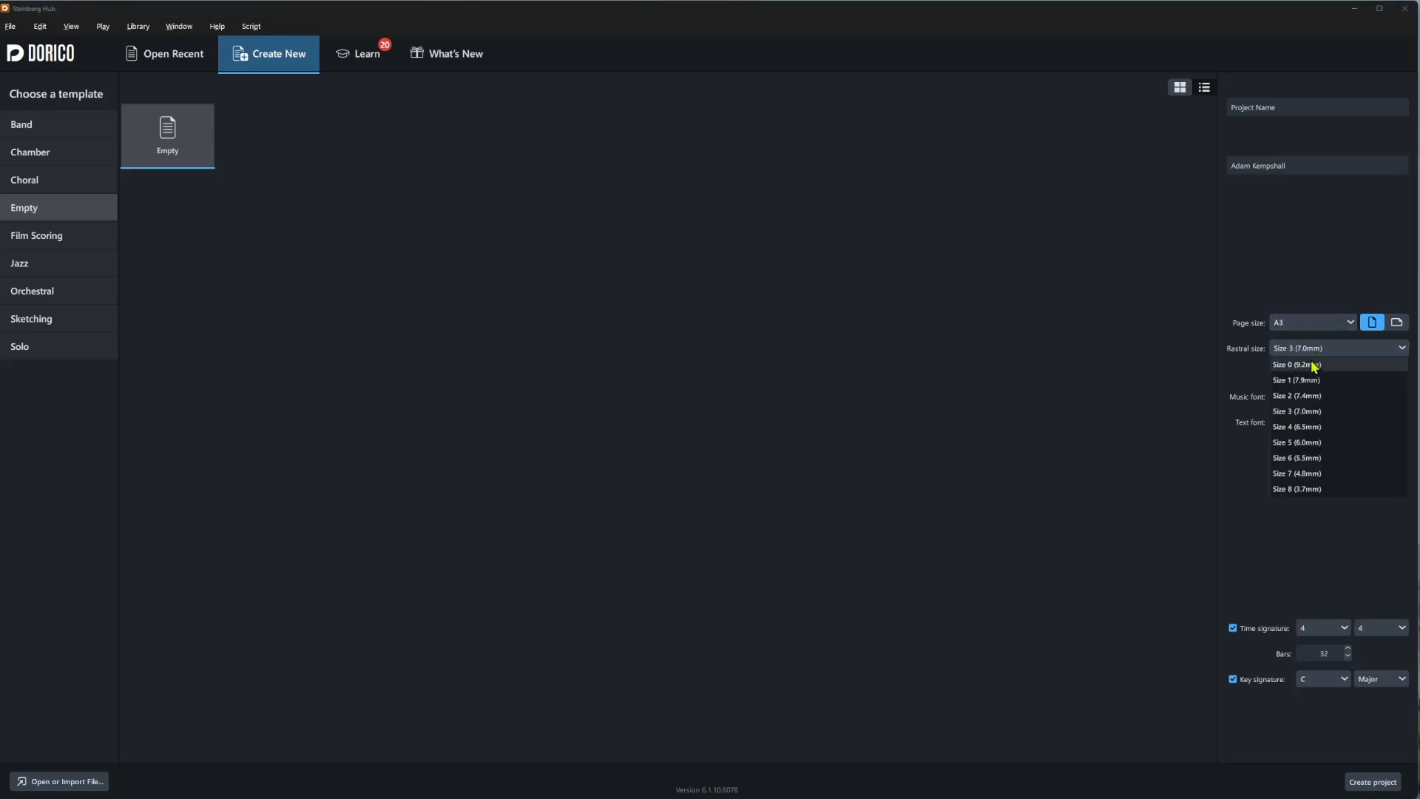
{"action": "left_click", "coordinate": [1307, 444]}
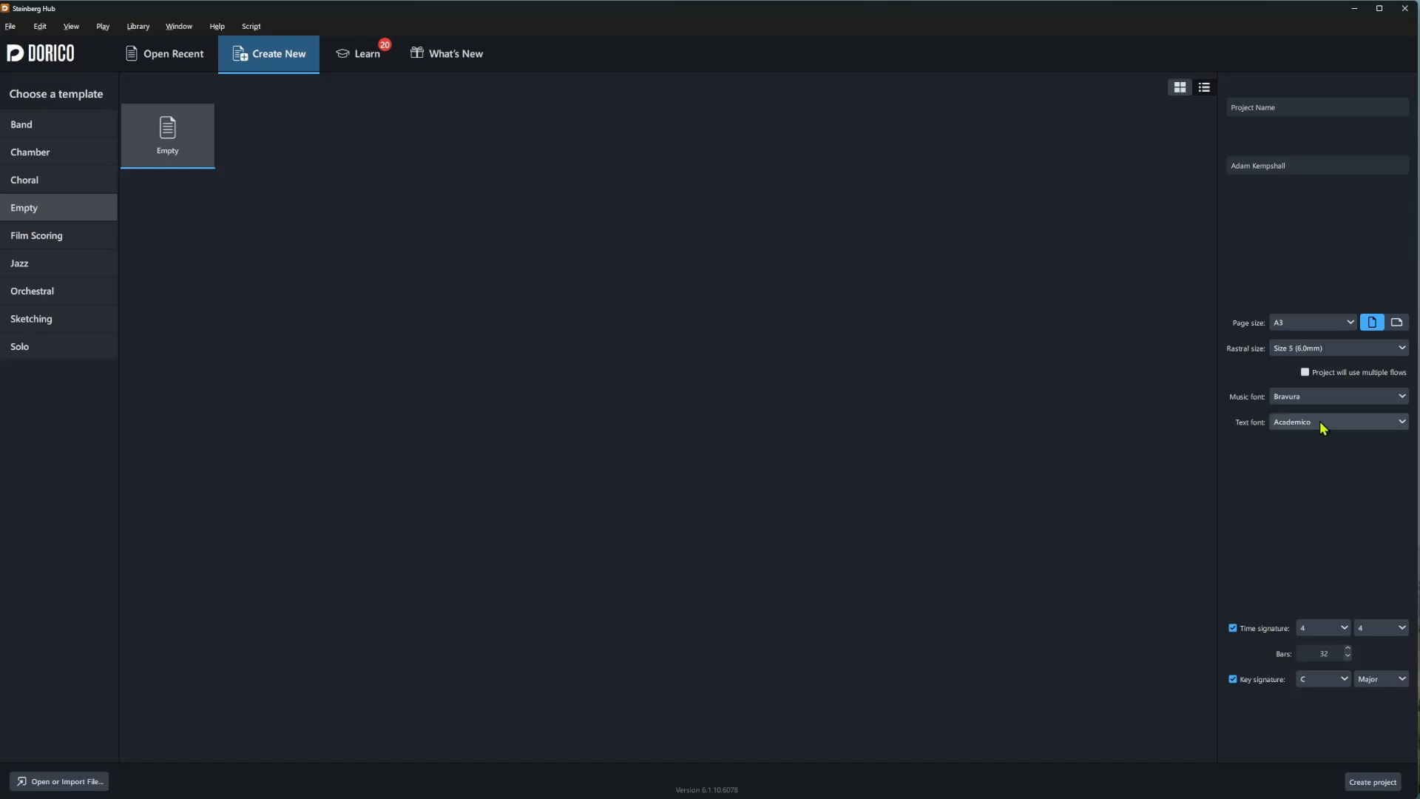
Set the project's music font to Leland and its text font to Californian FB
{"action": "left_click", "coordinate": [1316, 397]}
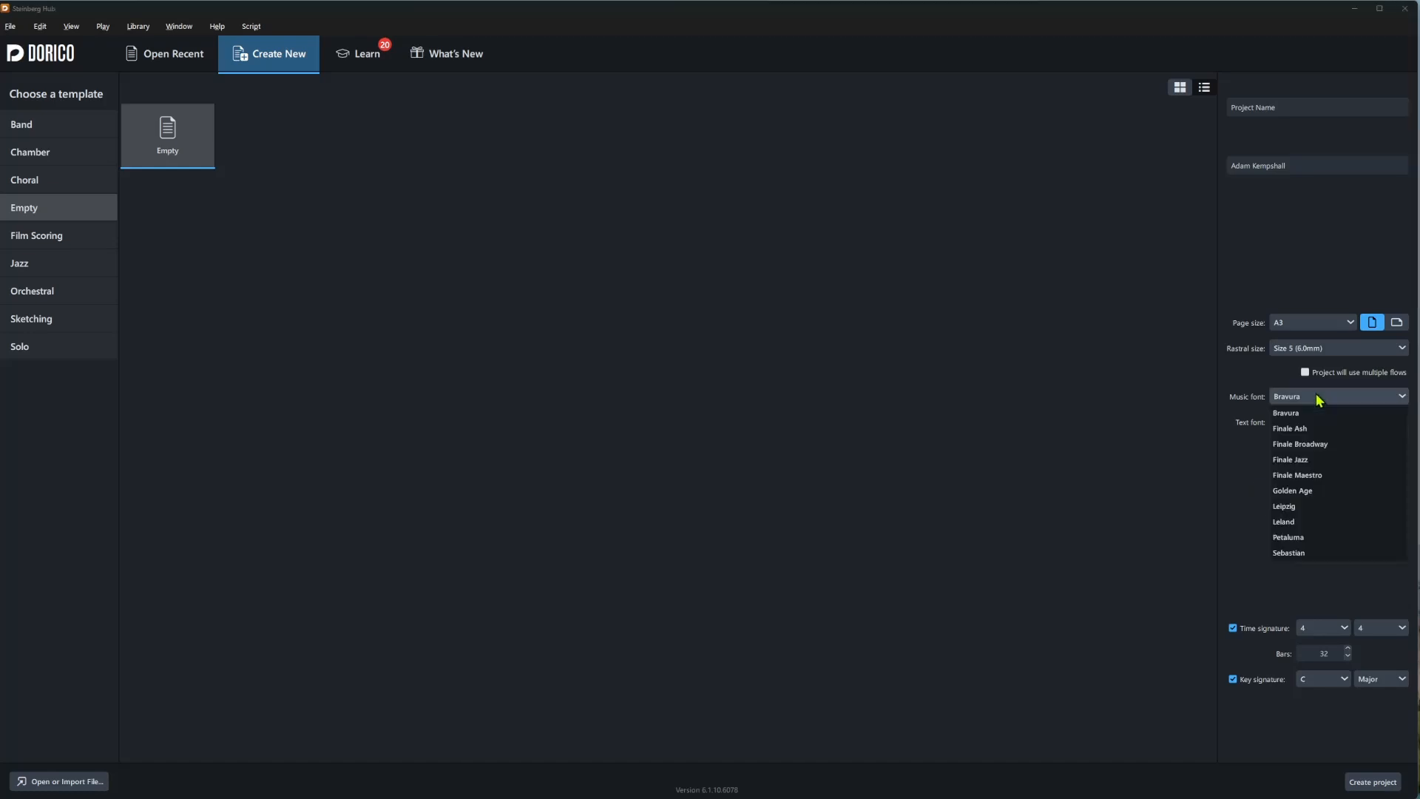
{"action": "left_click", "coordinate": [1304, 523]}
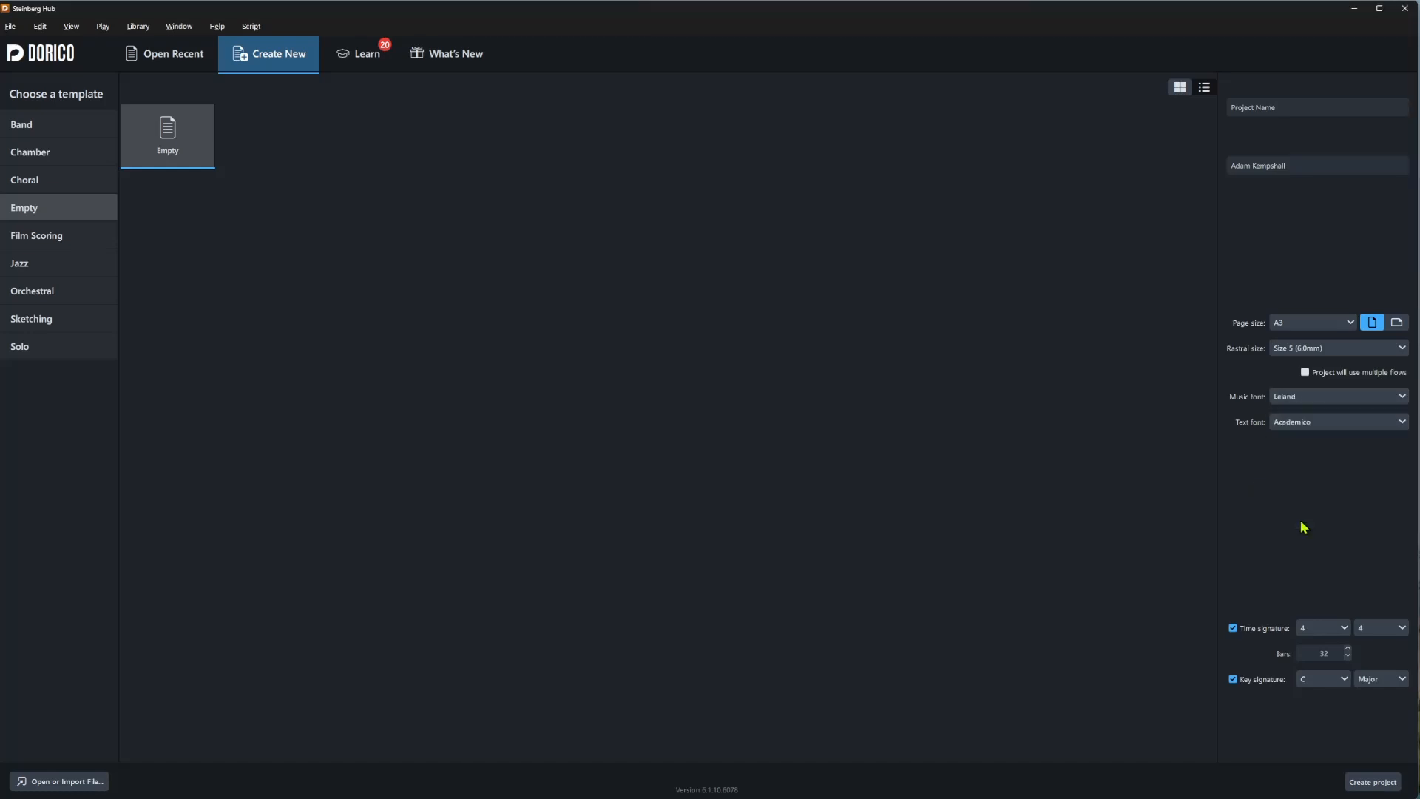
{"action": "left_click", "coordinate": [1321, 429]}
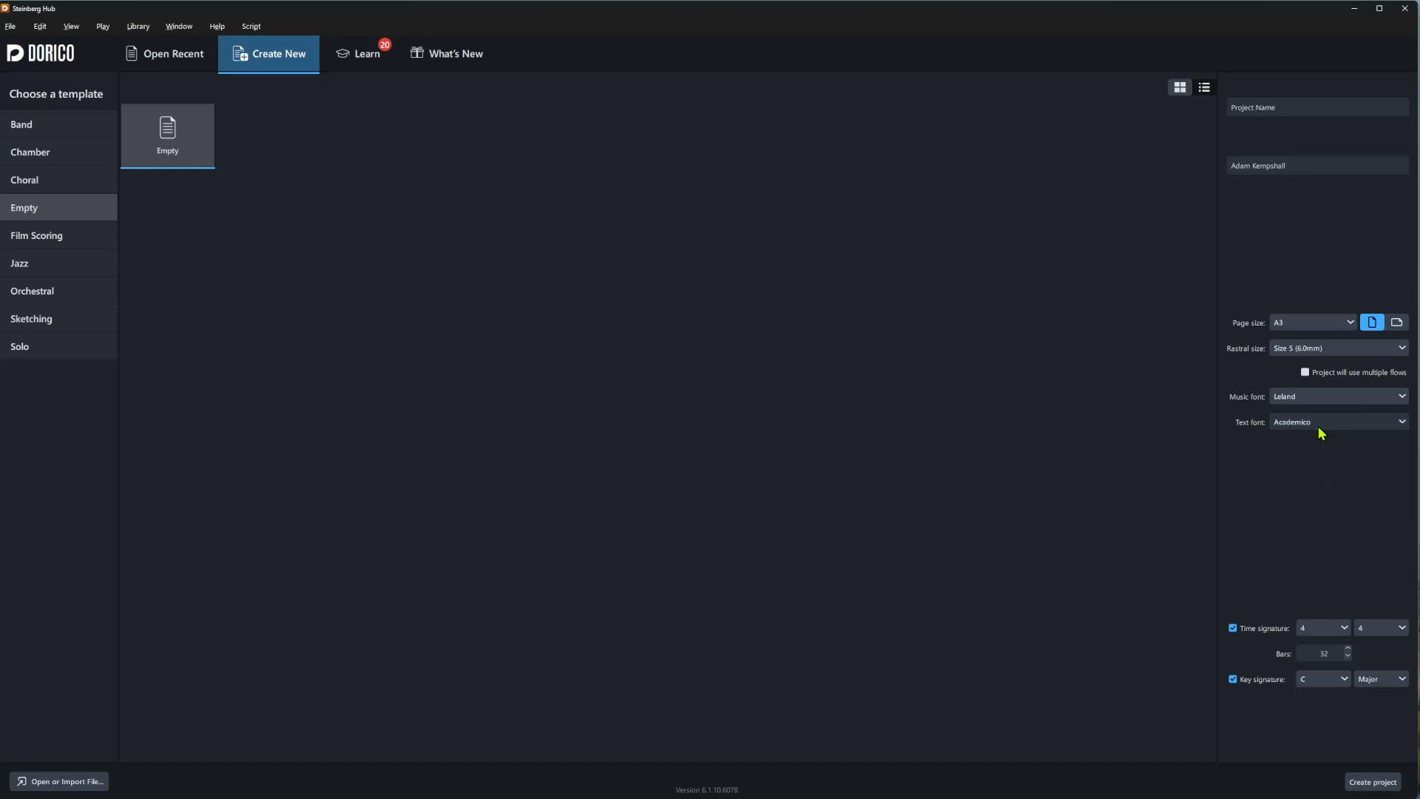
{"action": "left_click", "coordinate": [1418, 428]}
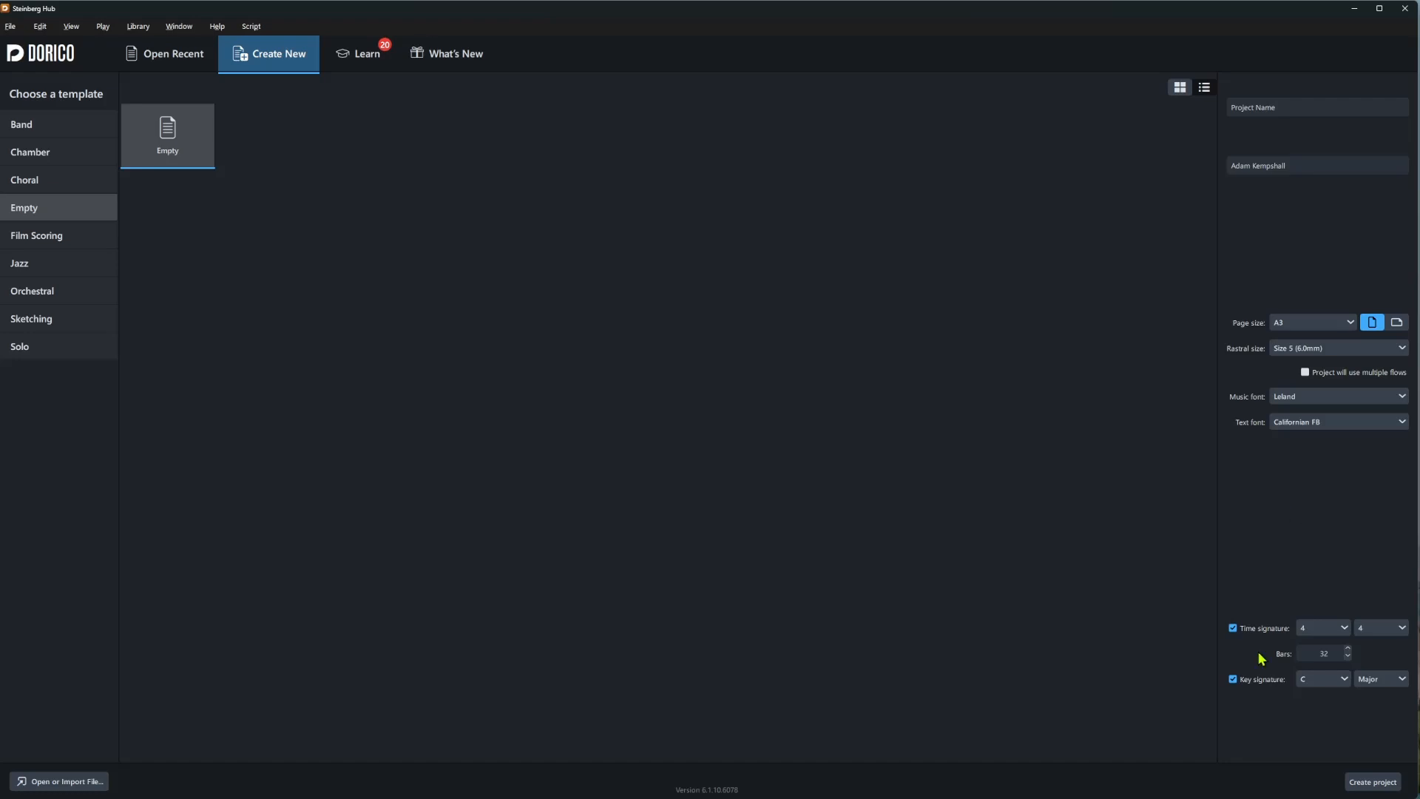
Disable the initial key signature and create the project
{"action": "left_click", "coordinate": [1234, 679]}
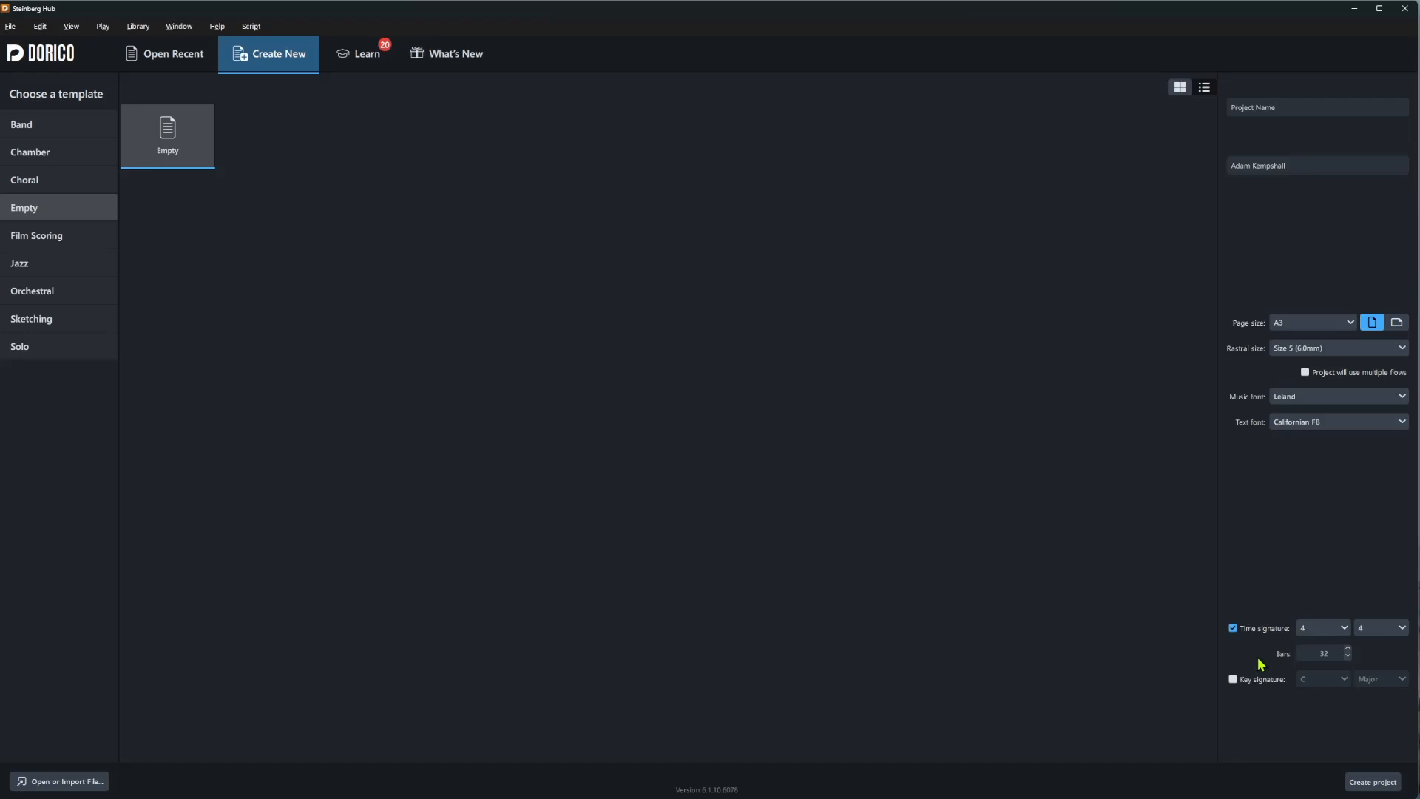
{"action": "left_click", "coordinate": [1379, 786]}
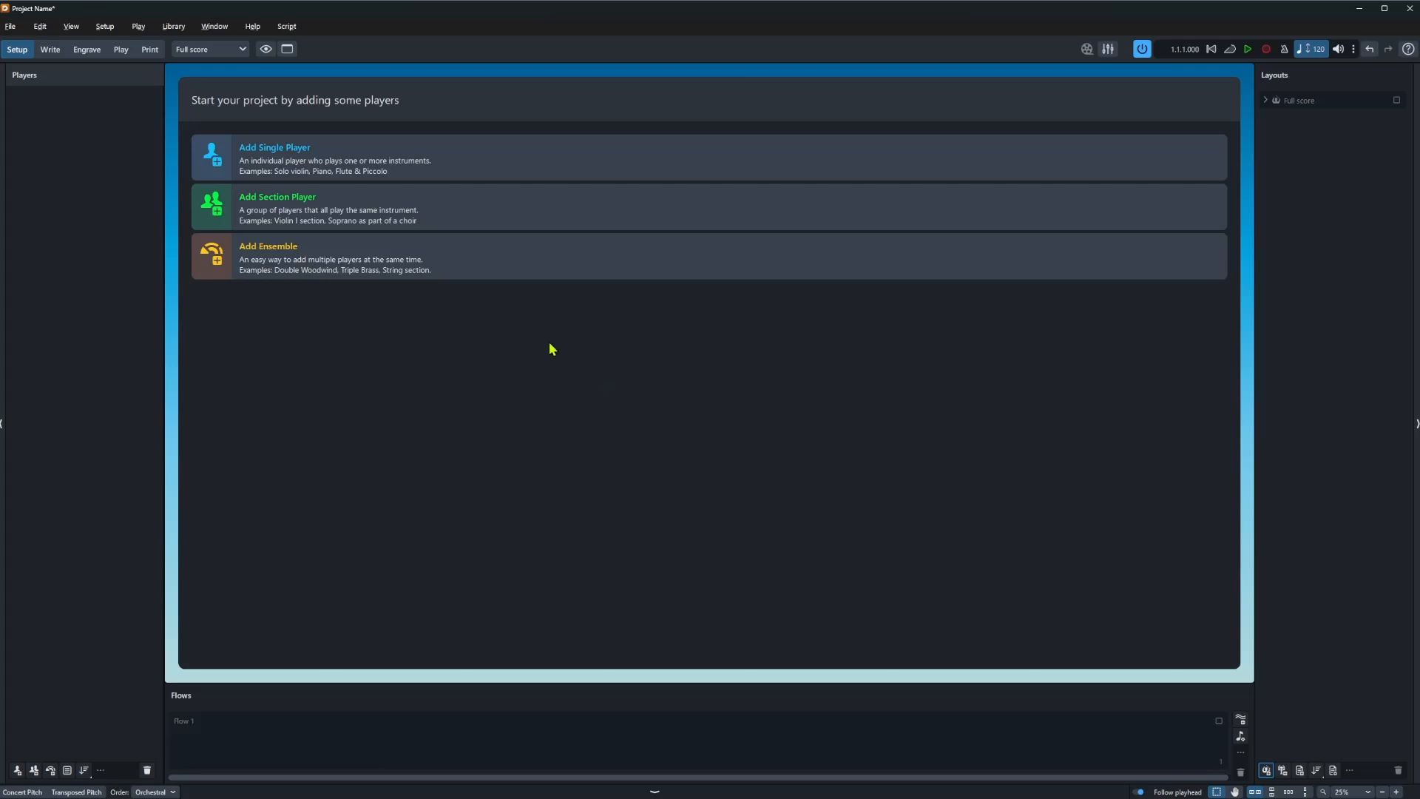
Start building an ensemble with 2.2.2.2 woodwinds and the preset Brass: 4331
{"action": "left_click", "coordinate": [397, 278]}
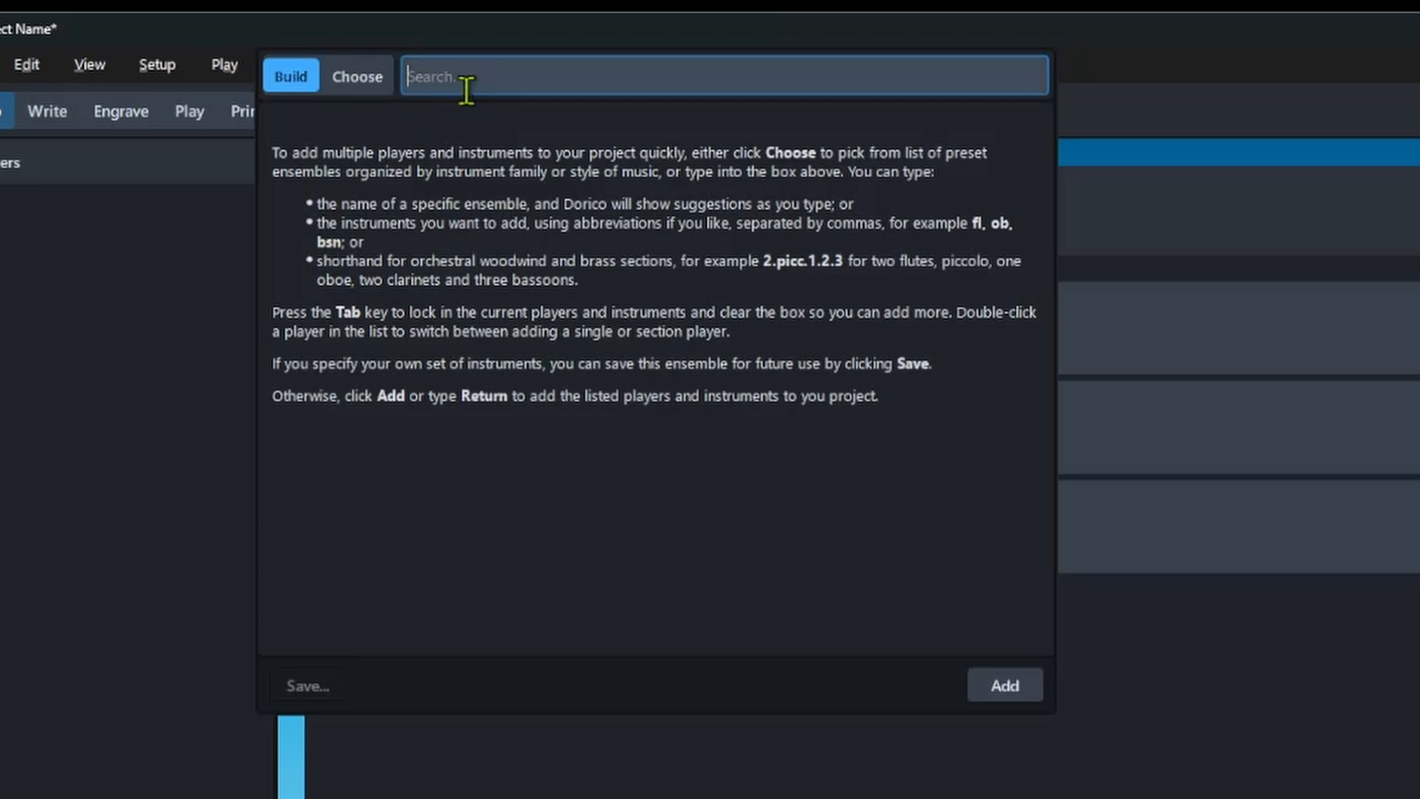
{"action": "type", "text": "2."}
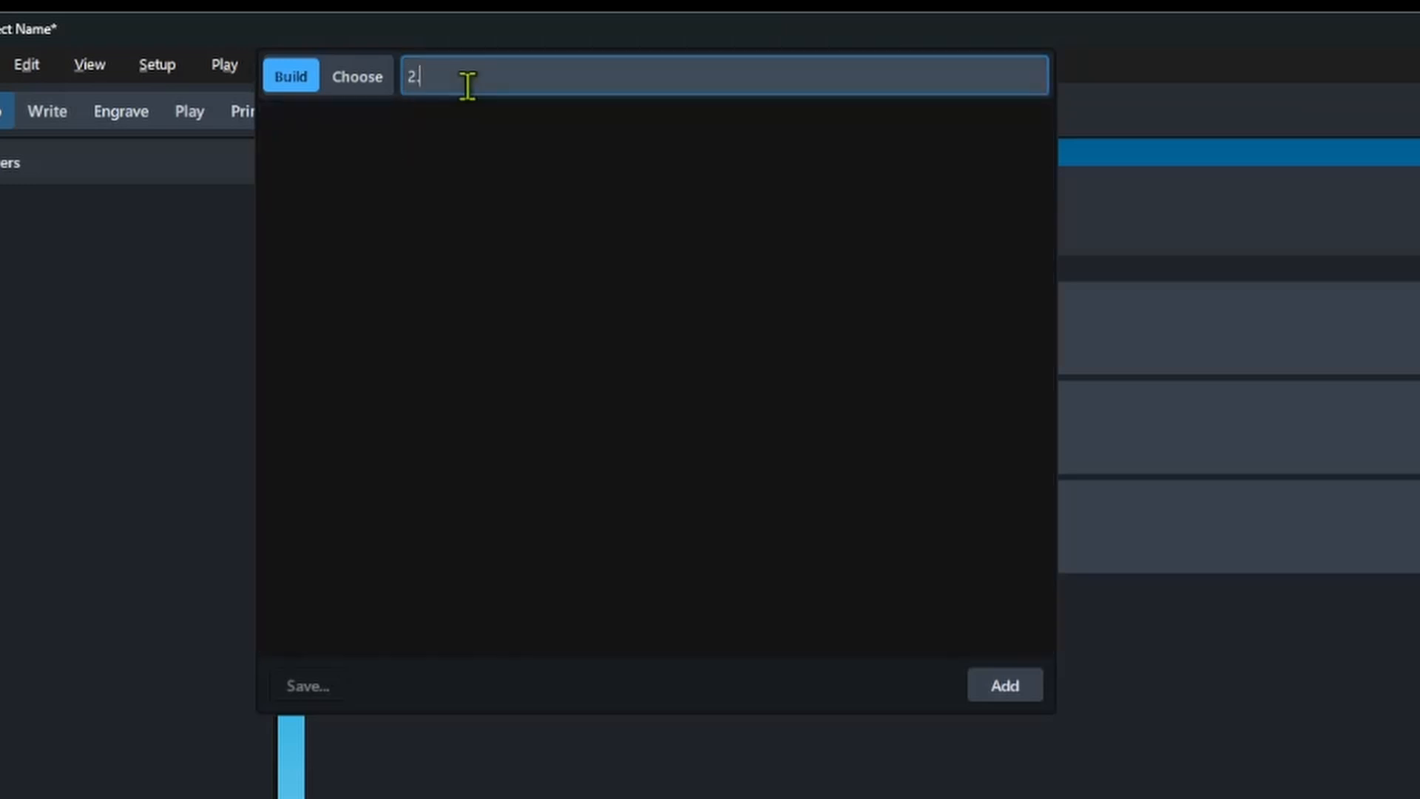
{"action": "type", "text": "2.2.2"}
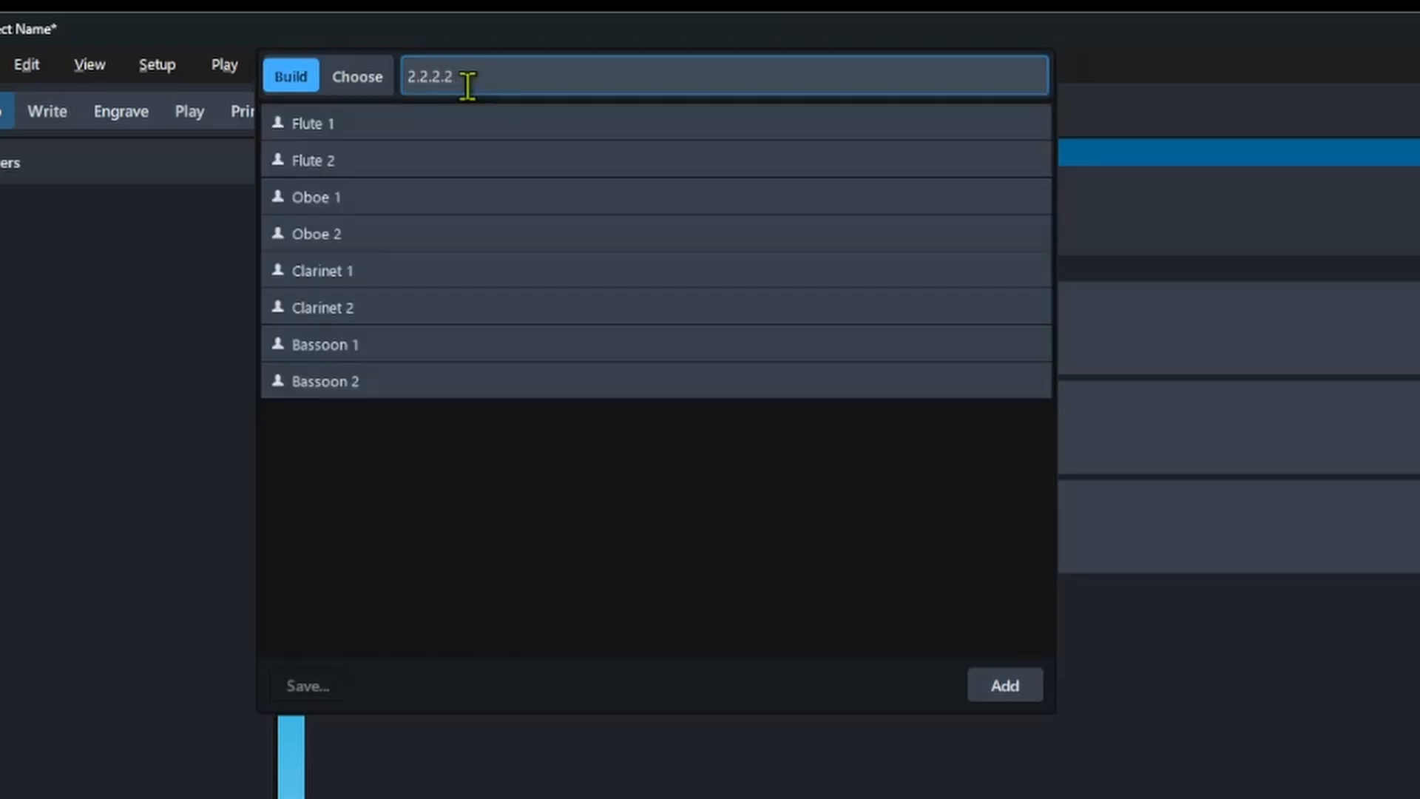
{"action": "key", "text": "Return"}
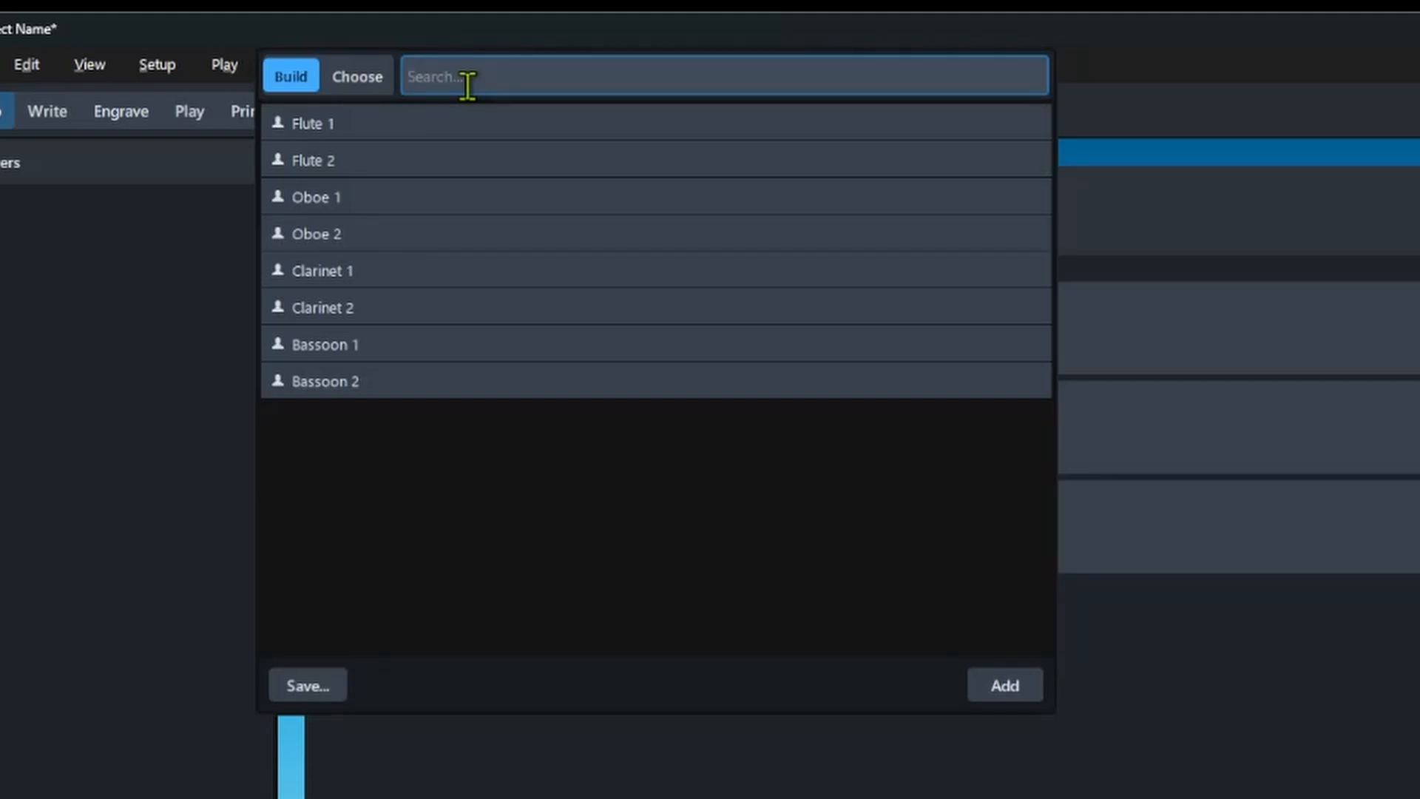
{"action": "type", "text": "brass"}
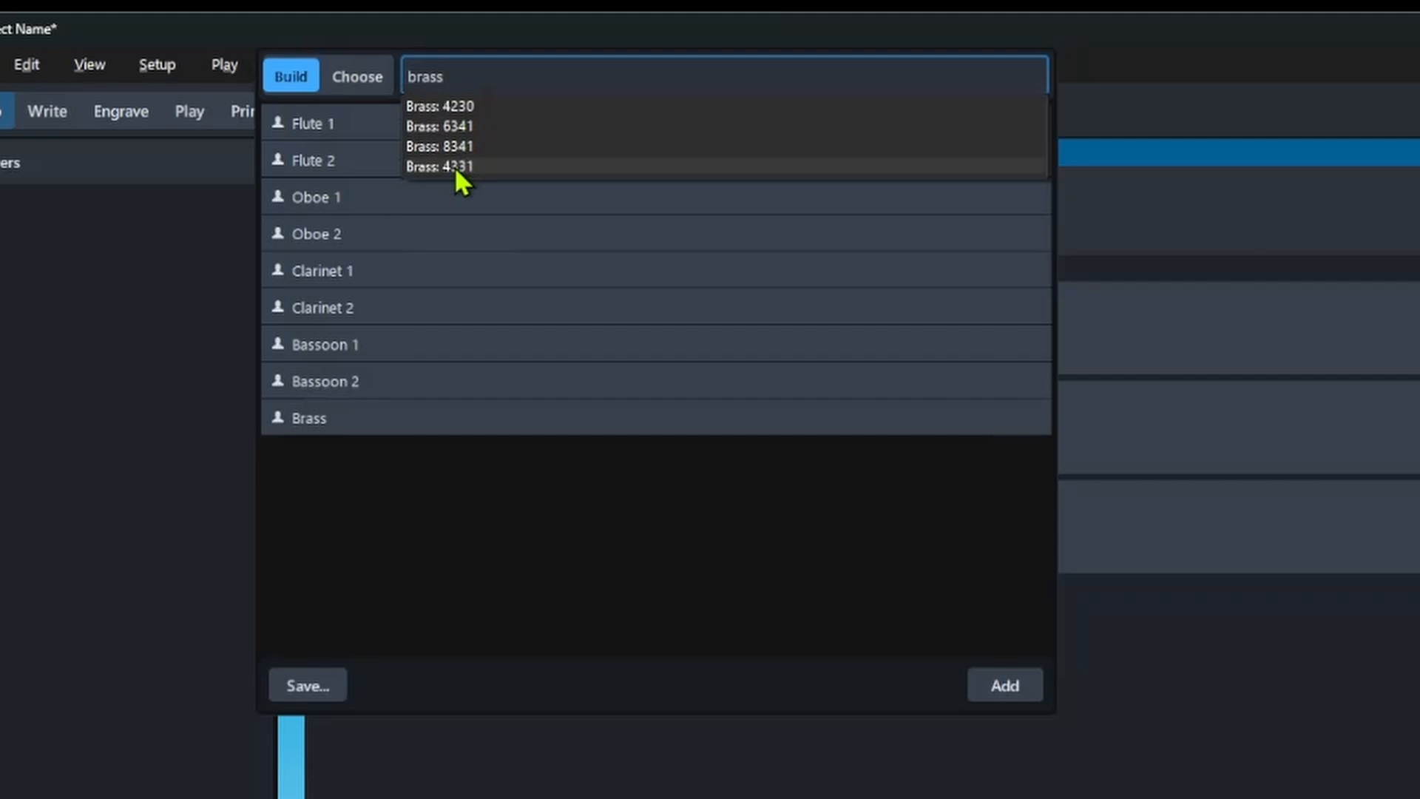
{"action": "left_click", "coordinate": [454, 166]}
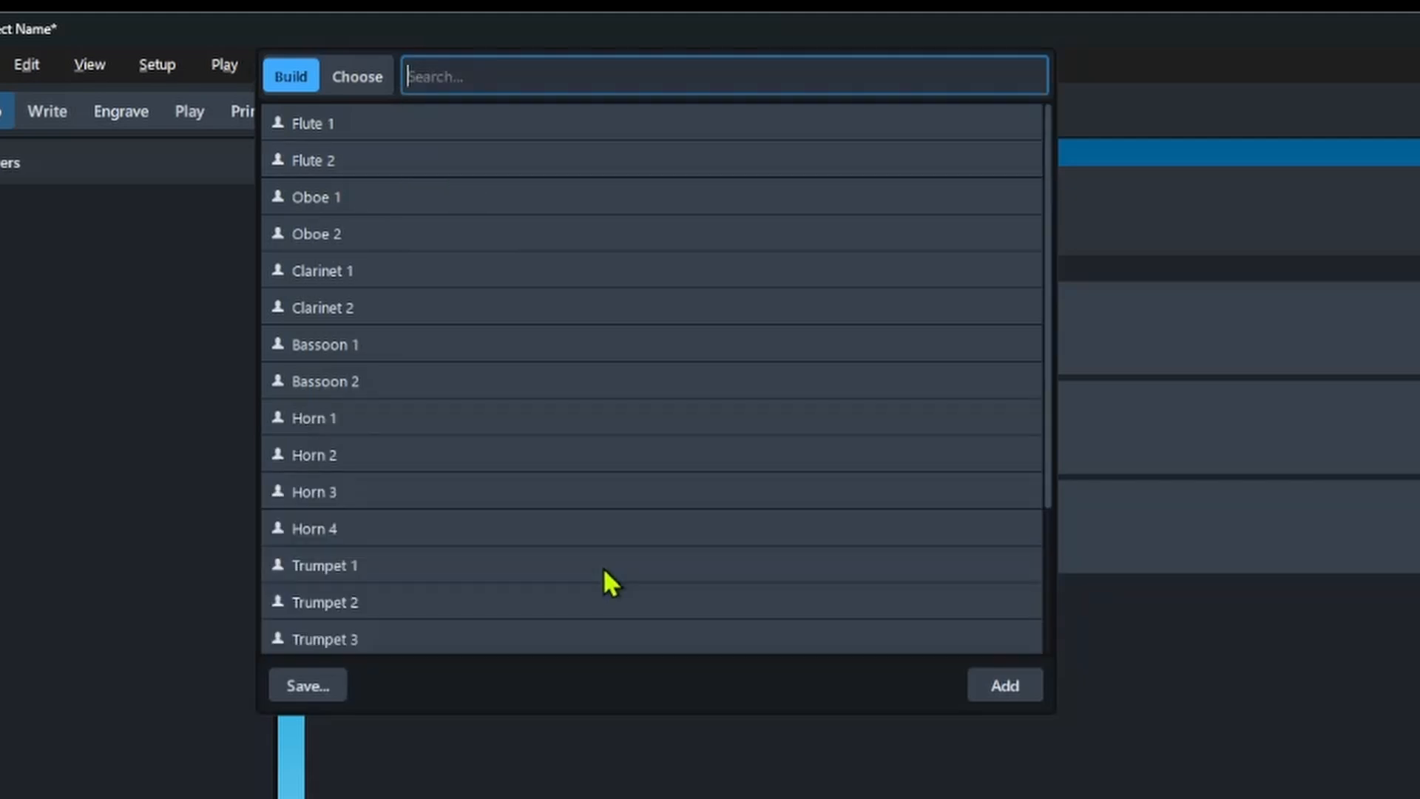
Include 3 percussion, piano, harp, timpani and string section in the ensemble, and add all its players to the project
{"action": "type", "text": "3 percussion,"}
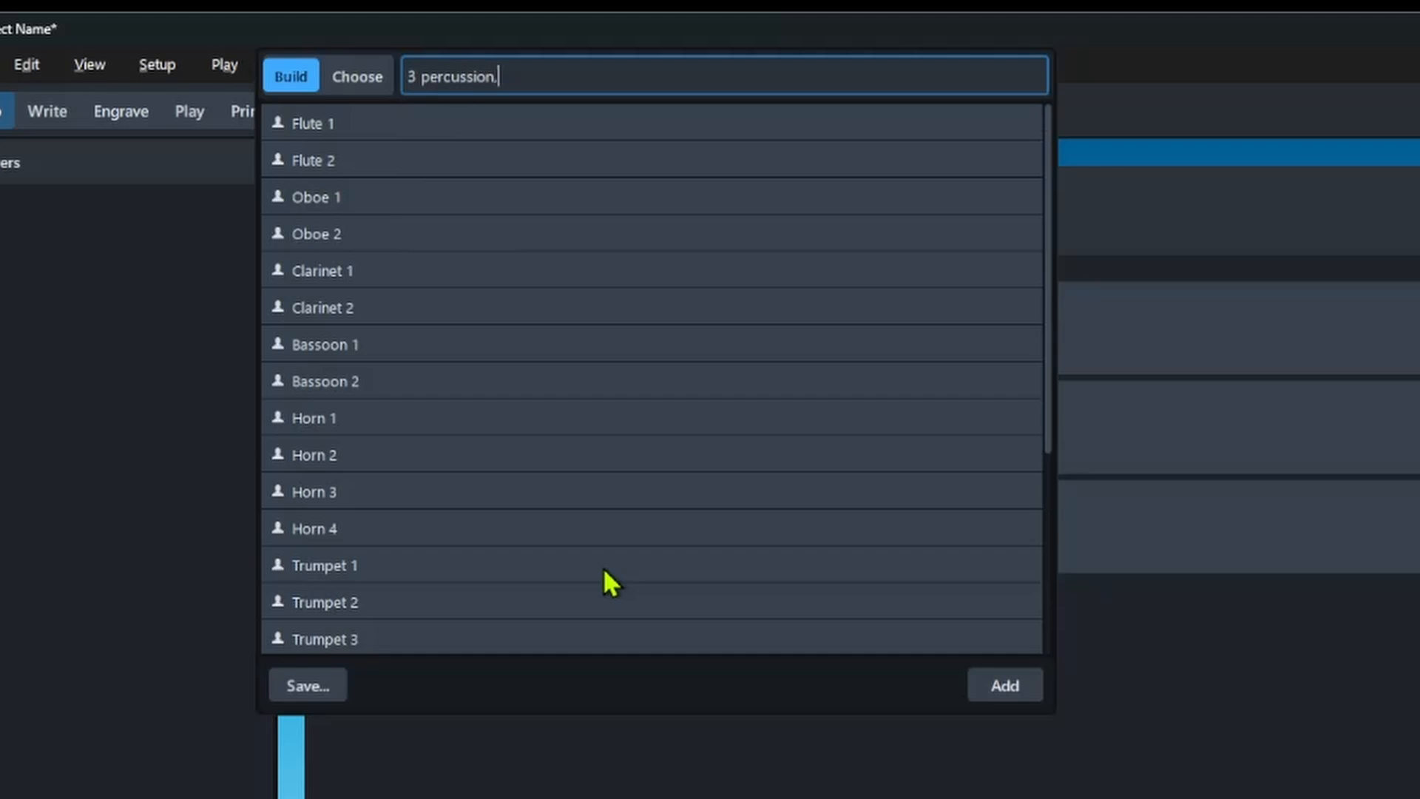
{"action": "type", "text": " piano, harp, timpani"}
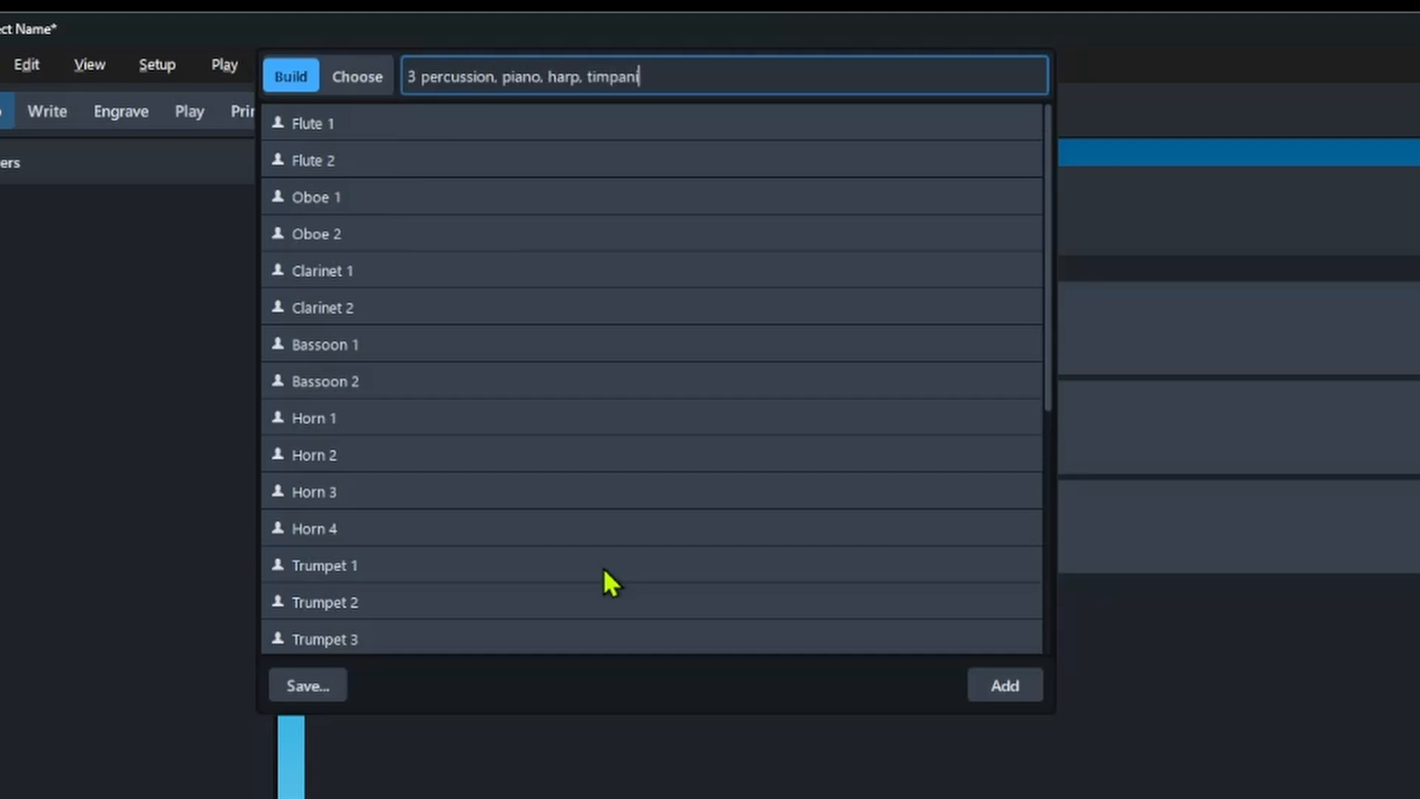
{"action": "type", "text": ", string section"}
{"action": "scroll", "coordinate": [802, 439], "scroll_direction": "down", "scroll_amount": 2}
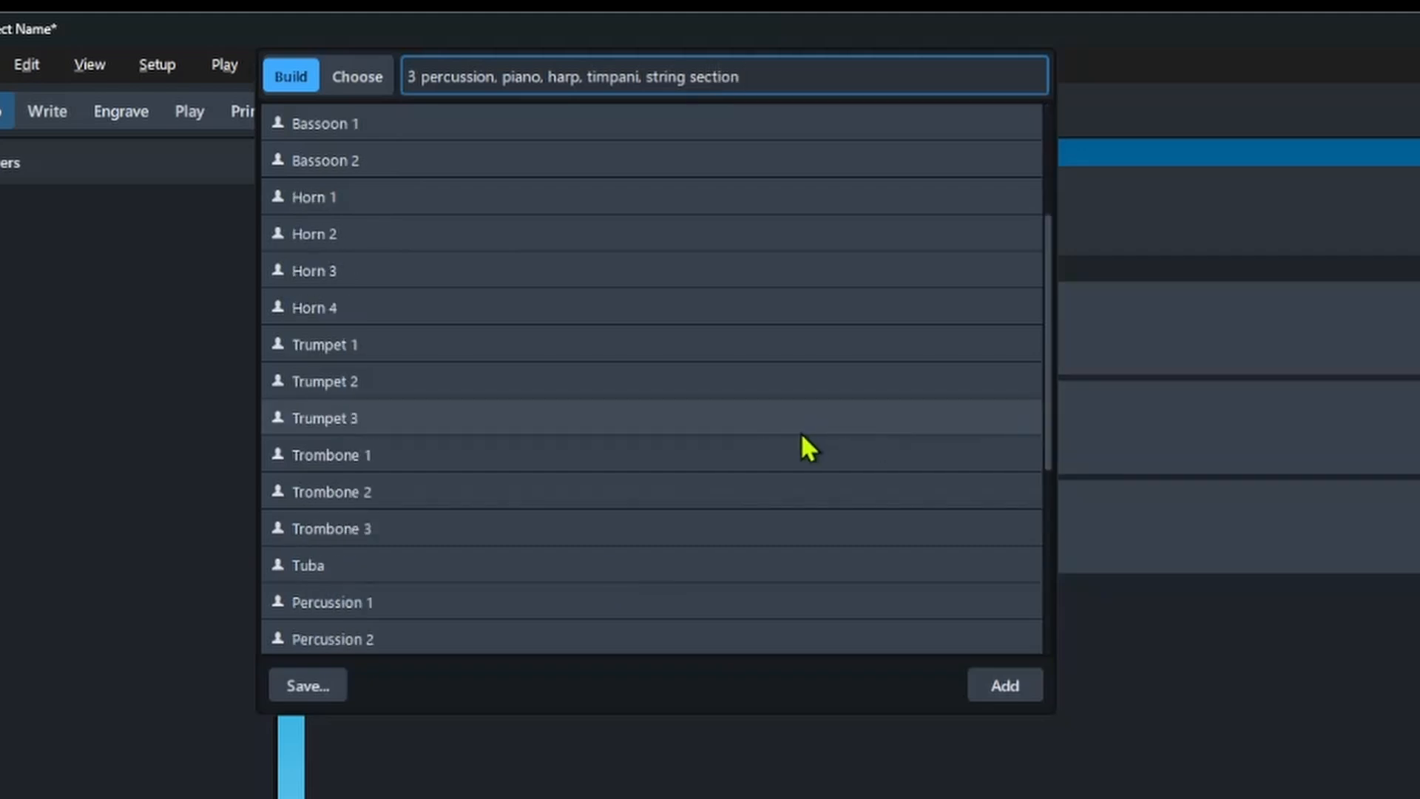
{"action": "scroll", "coordinate": [801, 435], "scroll_direction": "down", "scroll_amount": 3}
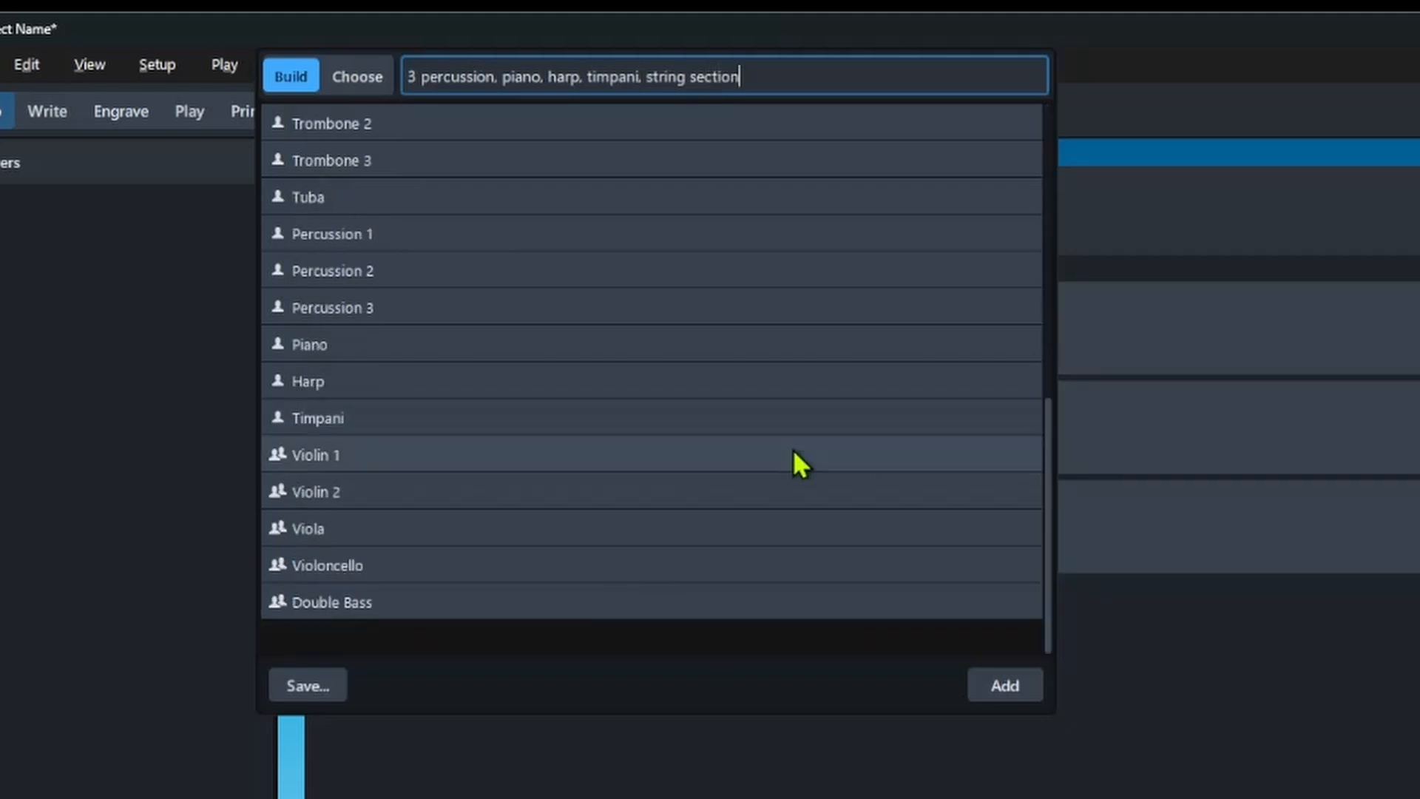
{"action": "left_click", "coordinate": [1008, 693]}
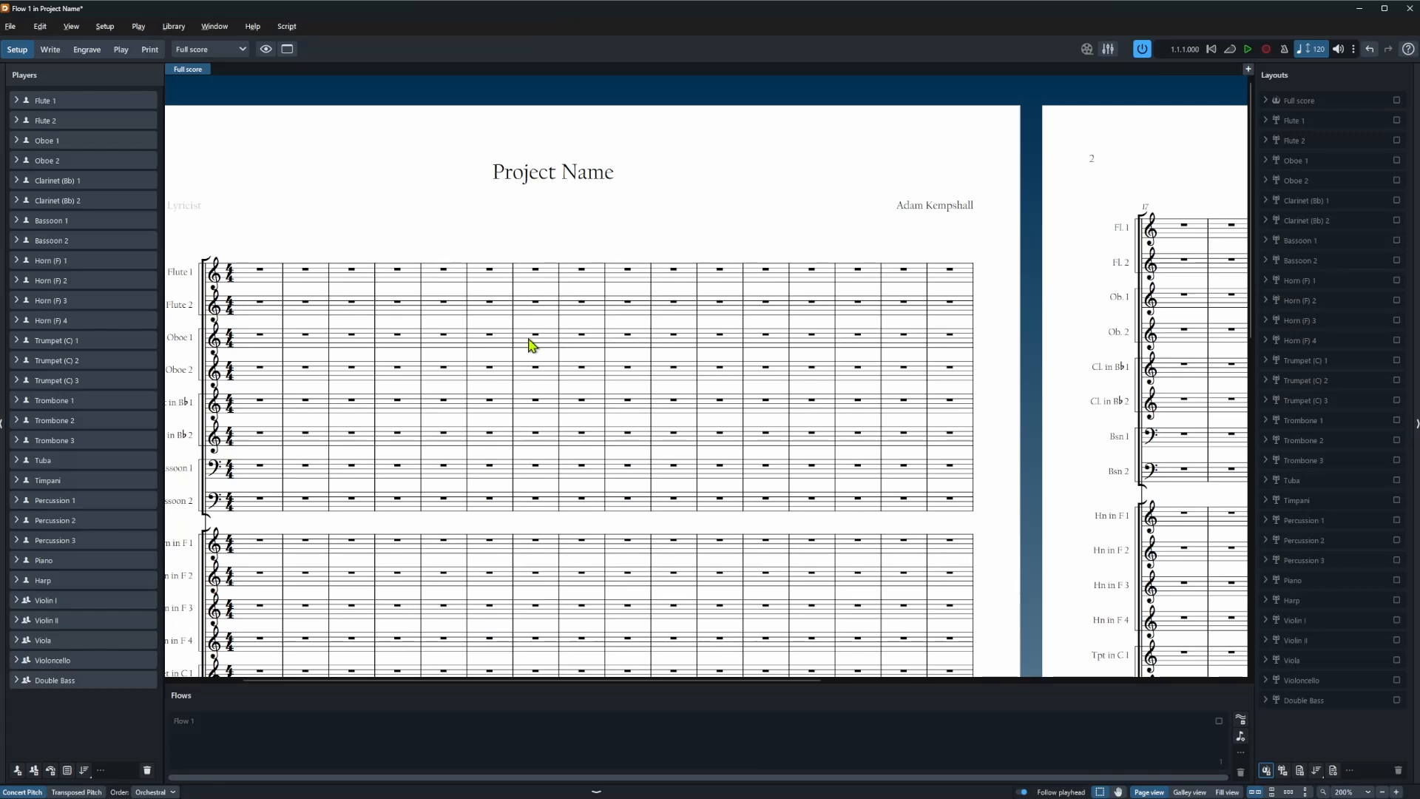
Examine the full score's page size and space size in Layout Options
{"action": "scroll", "coordinate": [531, 345], "scroll_direction": "down", "scroll_amount": 5}
{"action": "left_click", "coordinate": [175, 24]}
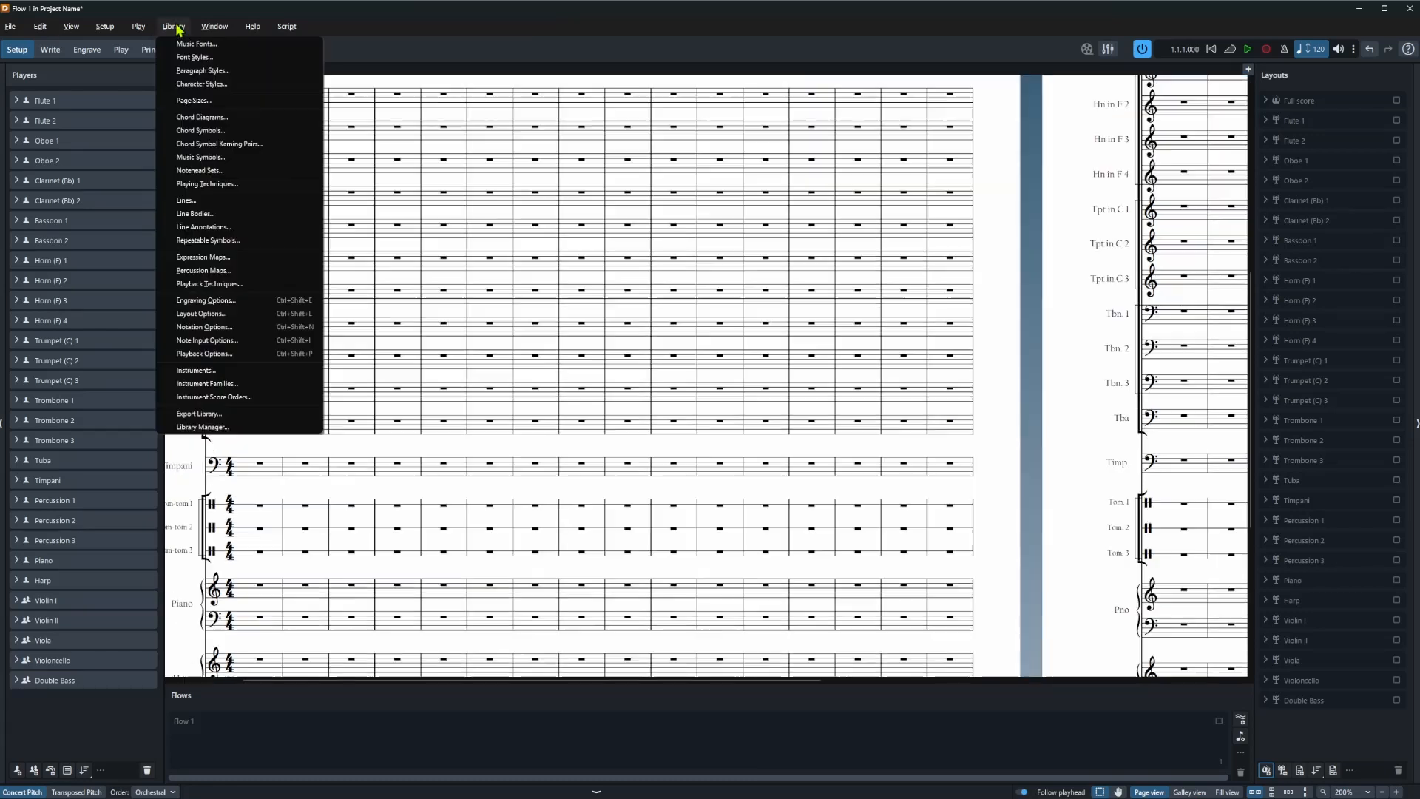
{"action": "left_click", "coordinate": [203, 314]}
{"action": "left_click_drag", "start_coordinate": [333, 158], "coordinate": [532, 153]}
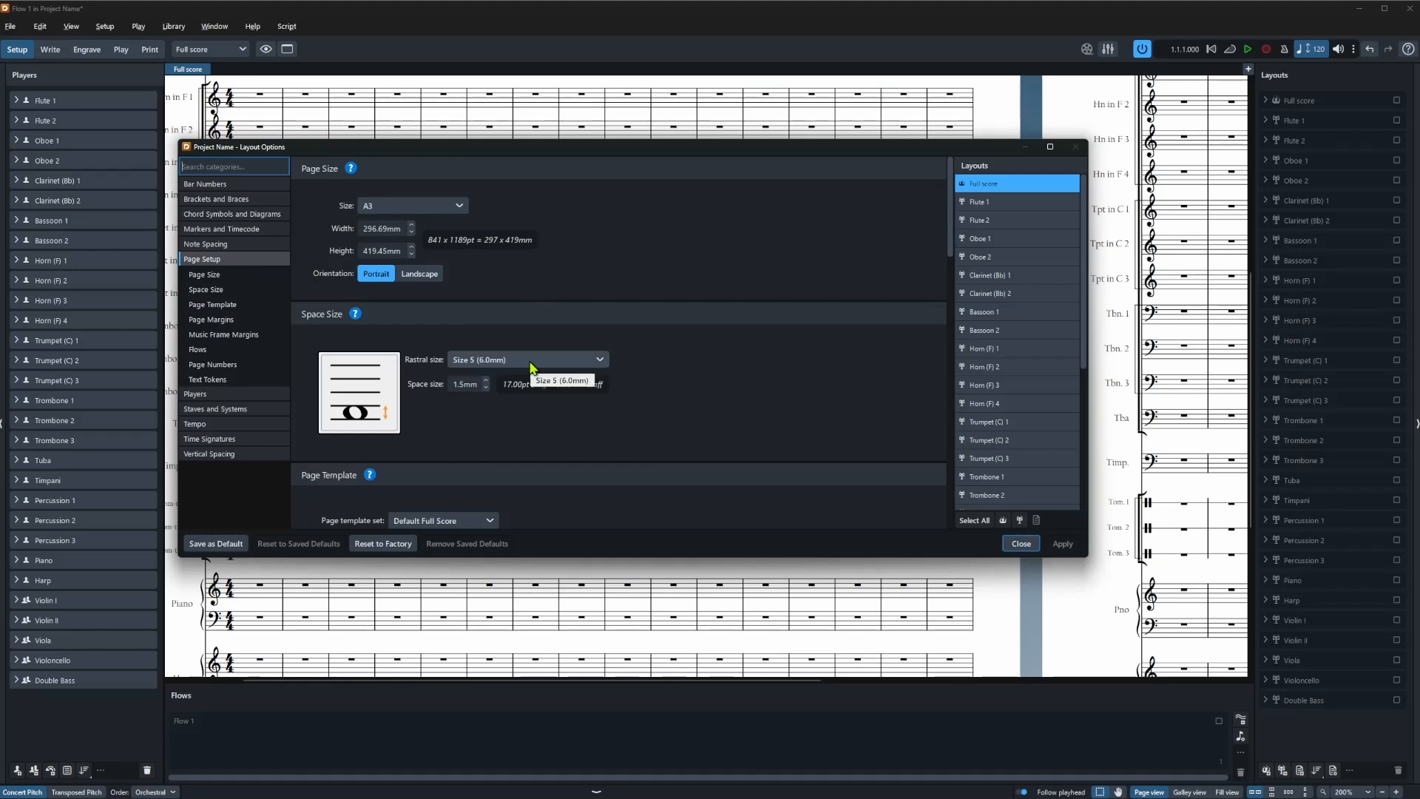
{"action": "left_click", "coordinate": [1021, 543]}
Switch to Write mode and turn on condensing for the full score
{"action": "left_click", "coordinate": [50, 49]}
{"action": "left_click", "coordinate": [42, 27]}
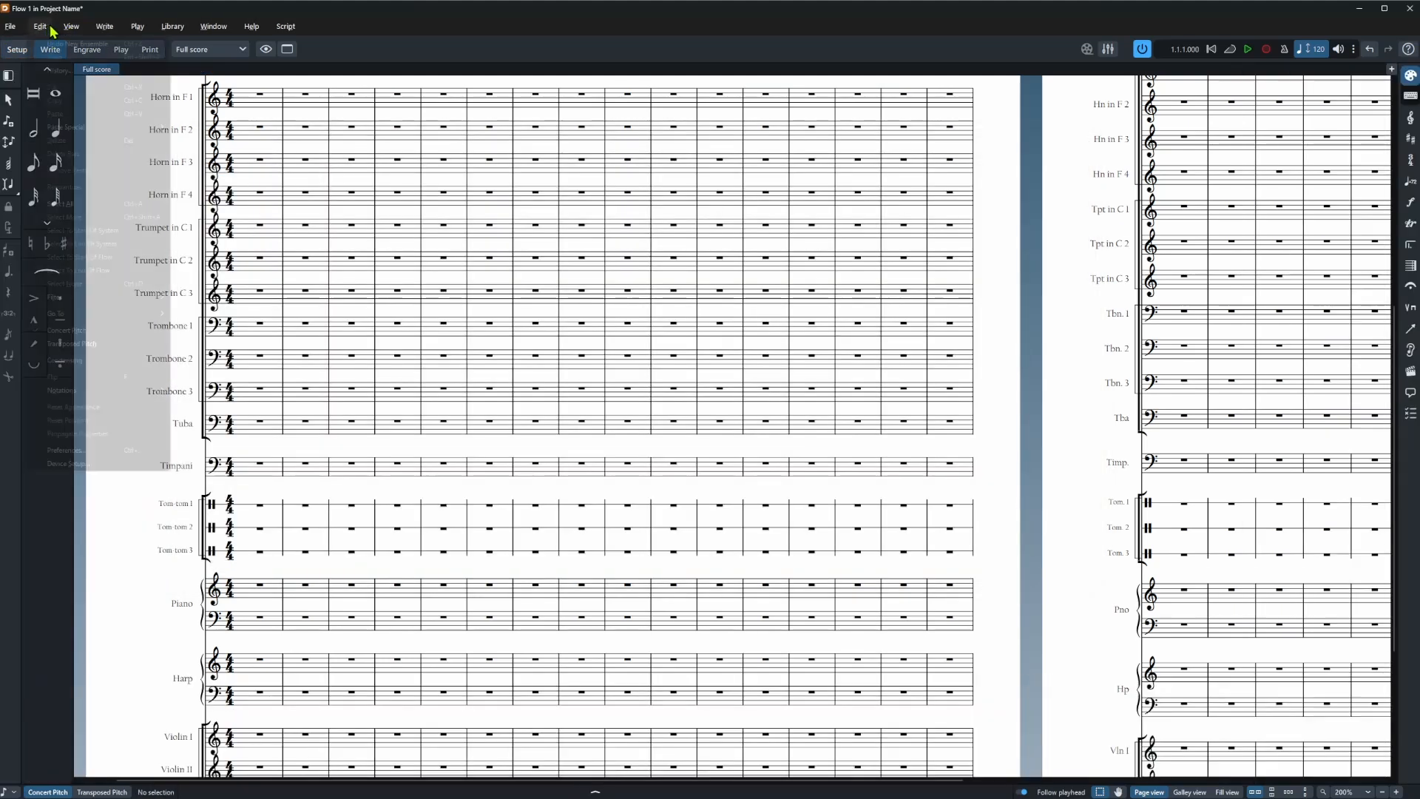
{"action": "left_click", "coordinate": [65, 361]}
{"action": "scroll", "coordinate": [419, 488], "scroll_direction": "up", "scroll_amount": 5}
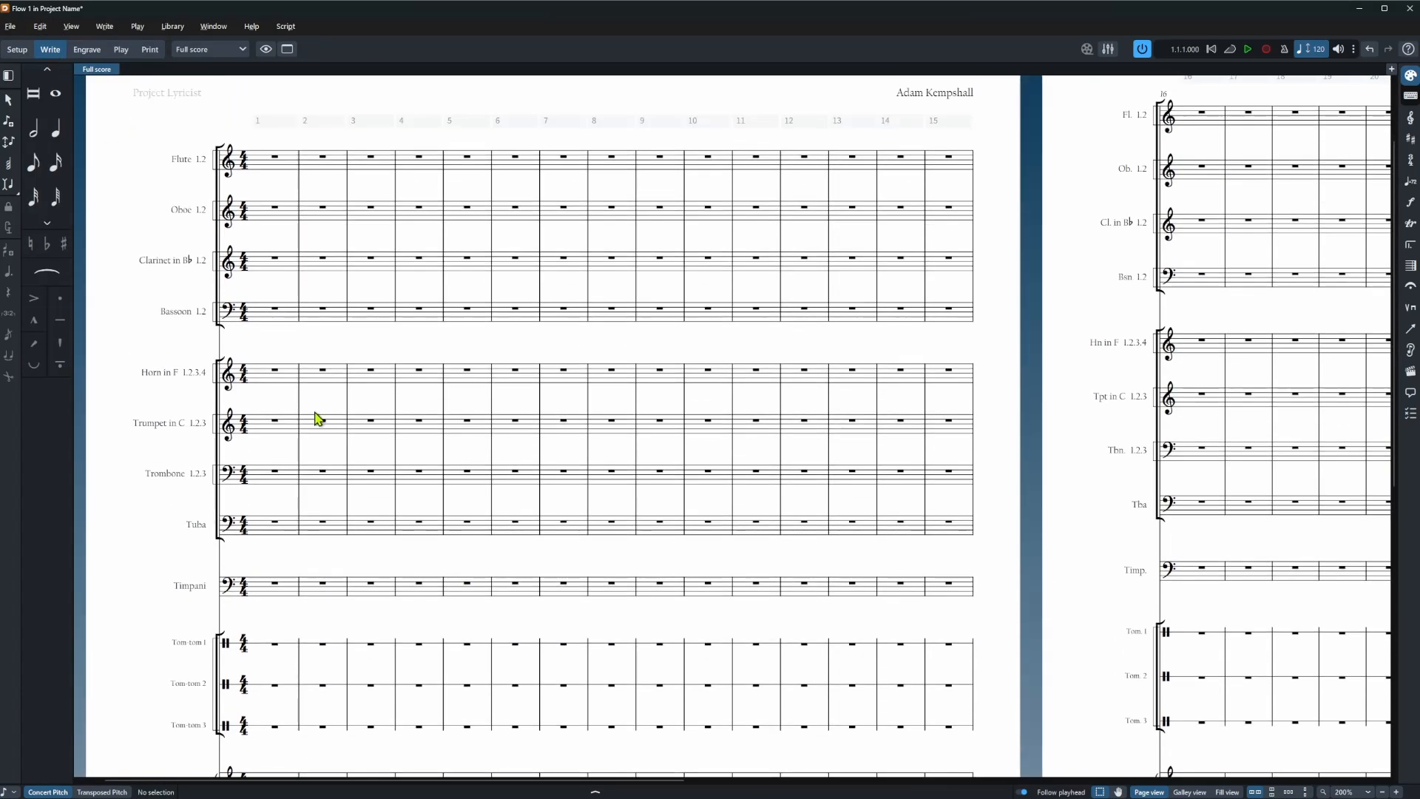
Return to Setup mode and add a Piccolo in C as a doubling instrument to the Flute 2 player
{"action": "key", "text": "ctrl+1"}
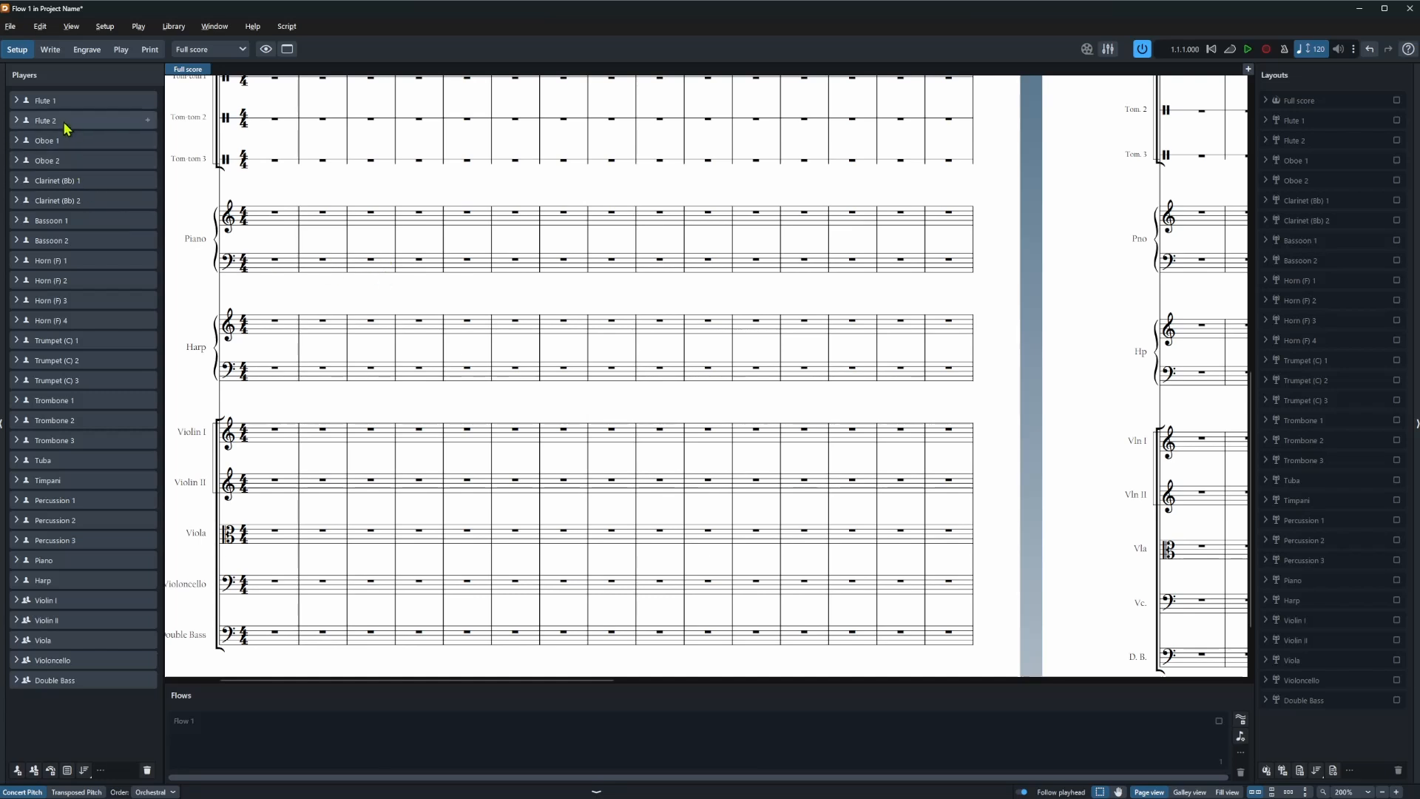
{"action": "left_click", "coordinate": [148, 123]}
{"action": "left_click", "coordinate": [148, 121]}
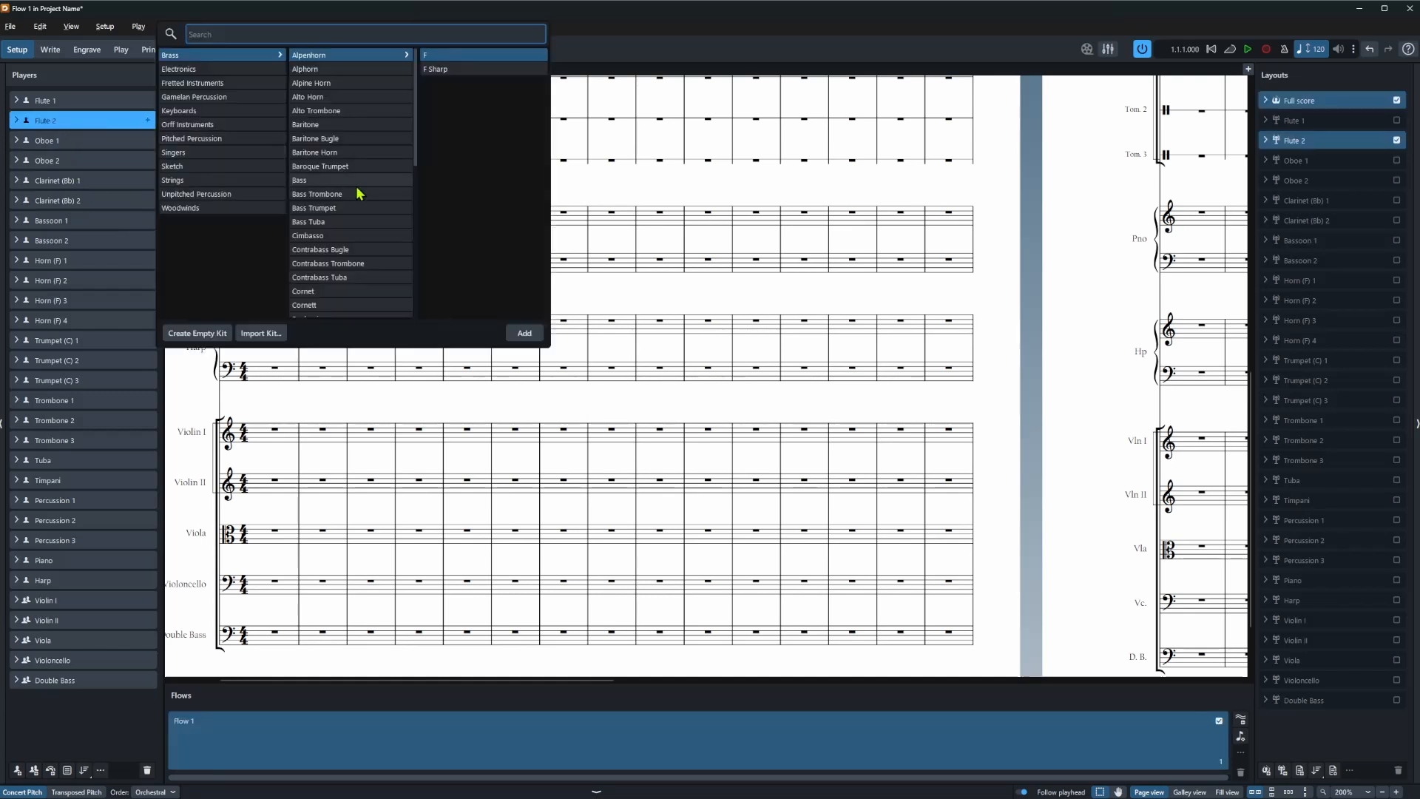
{"action": "type", "text": "pic"}
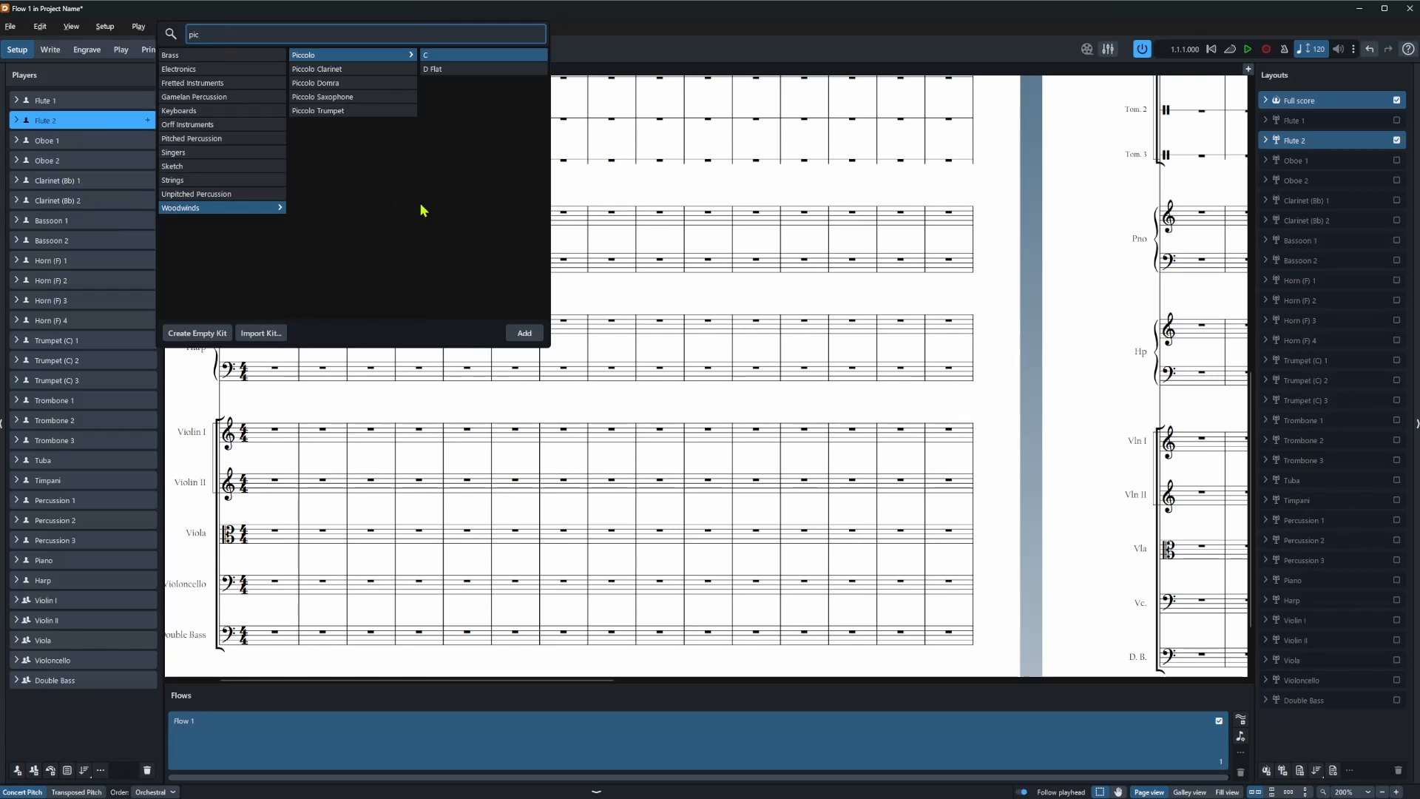
{"action": "left_click", "coordinate": [525, 334]}
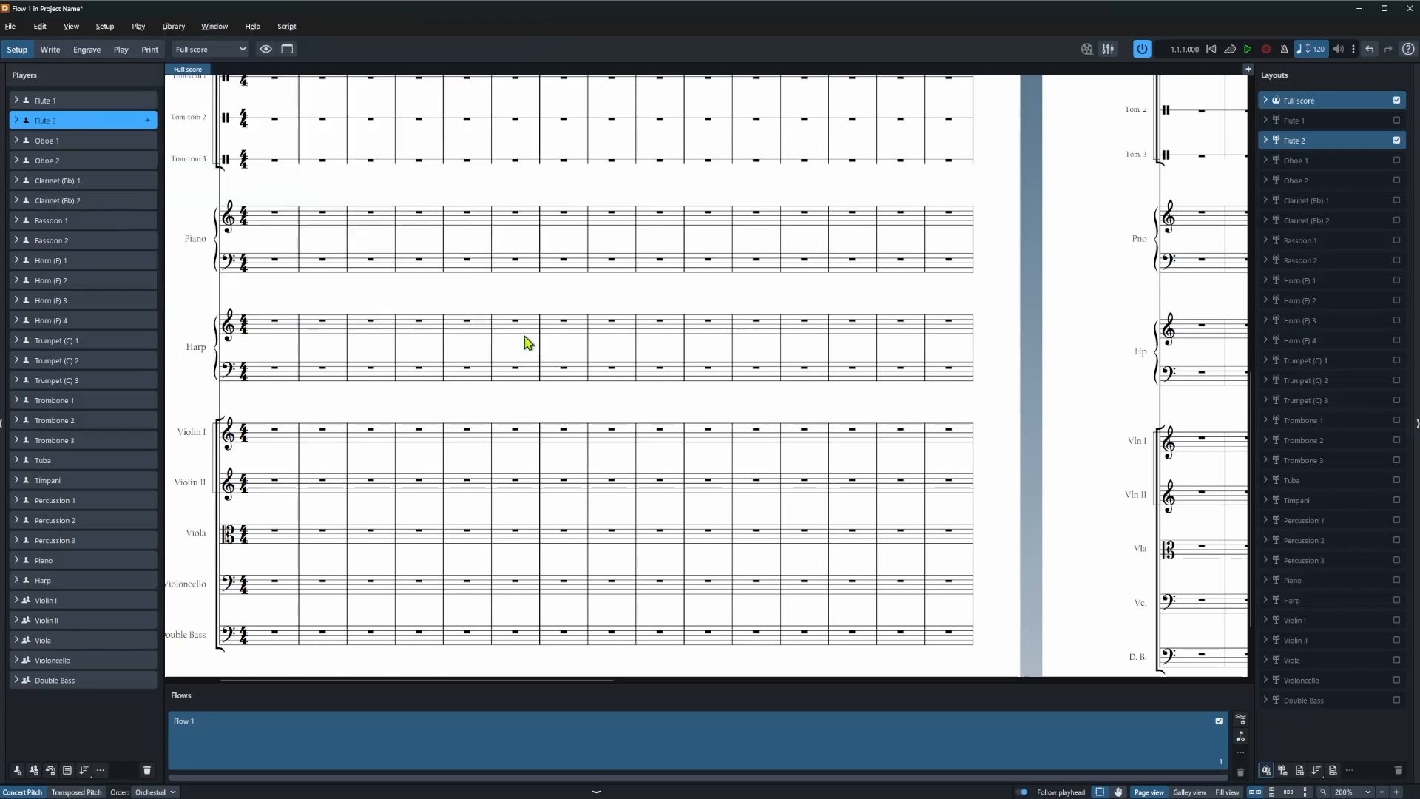
Expand both flute players to view their instruments, and inspect the Violin I and Violin II section players
{"action": "left_click", "coordinate": [17, 122]}
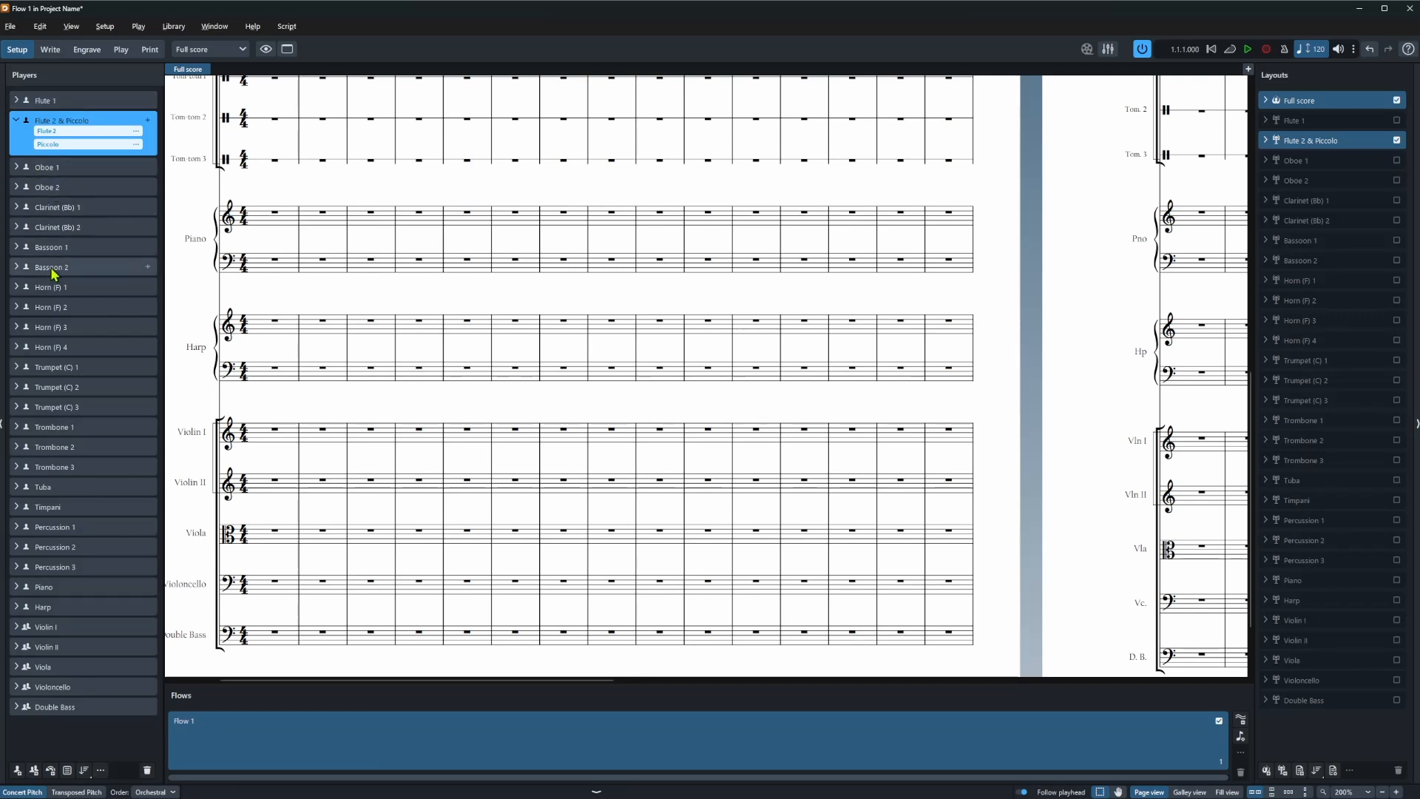
{"action": "left_click", "coordinate": [15, 100]}
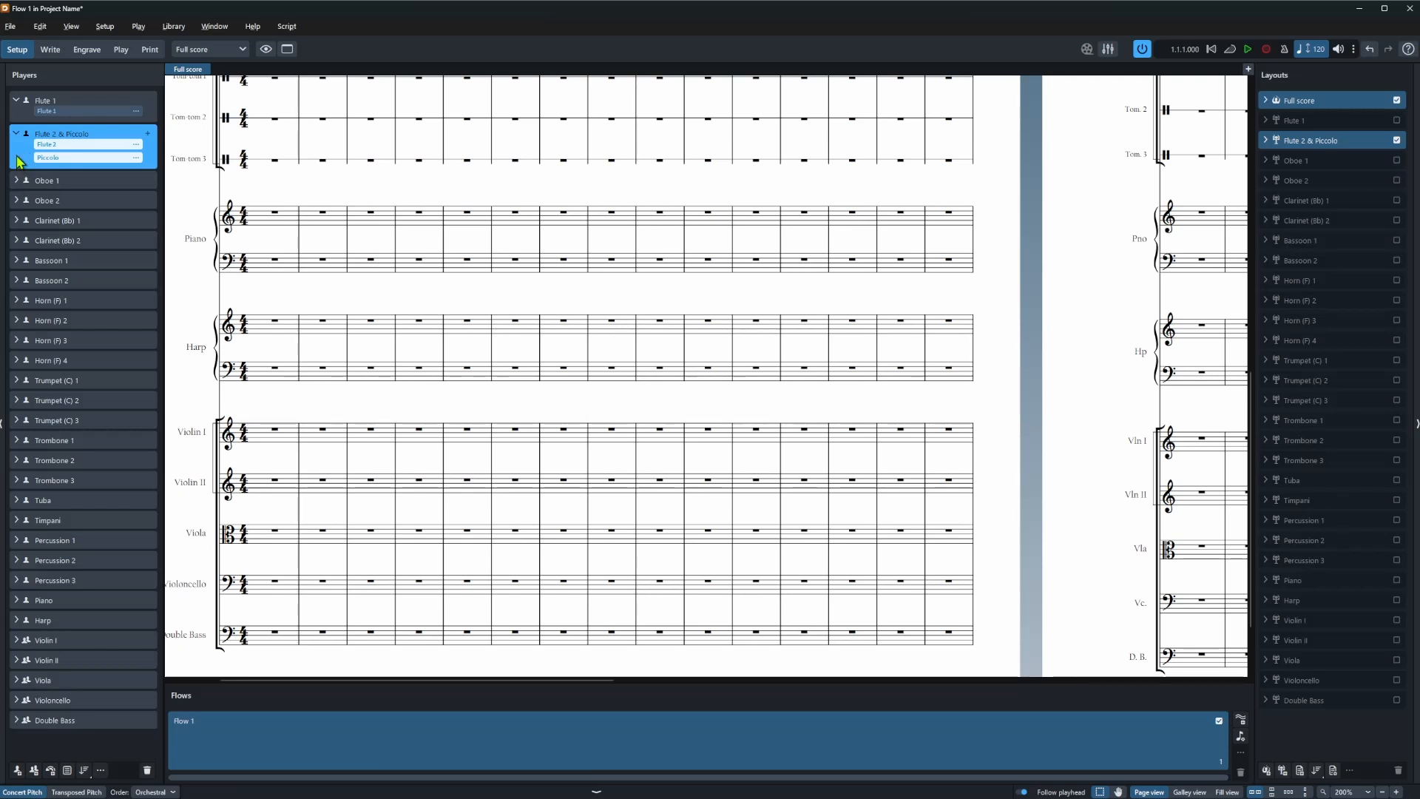
{"action": "left_click", "coordinate": [18, 642]}
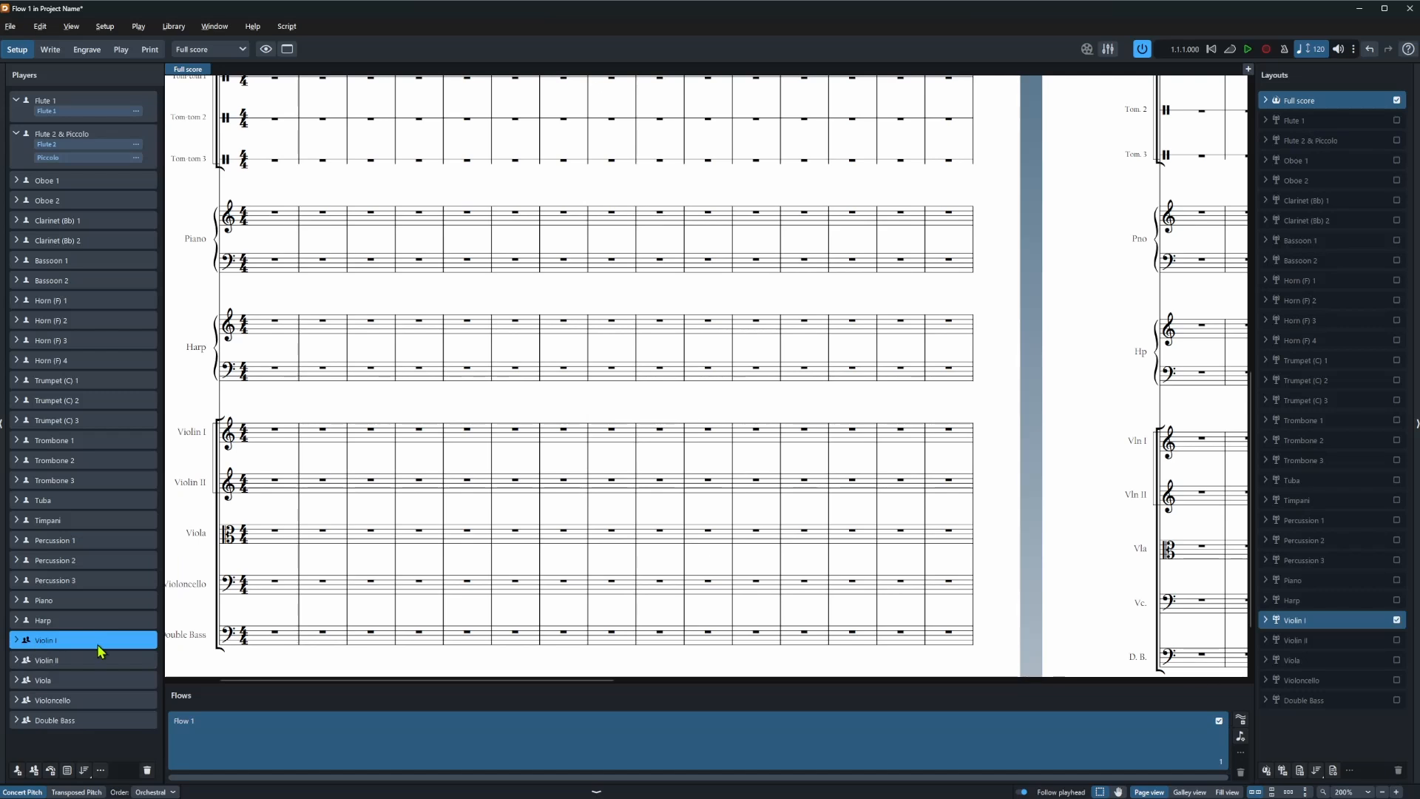
{"action": "left_click", "coordinate": [83, 663]}
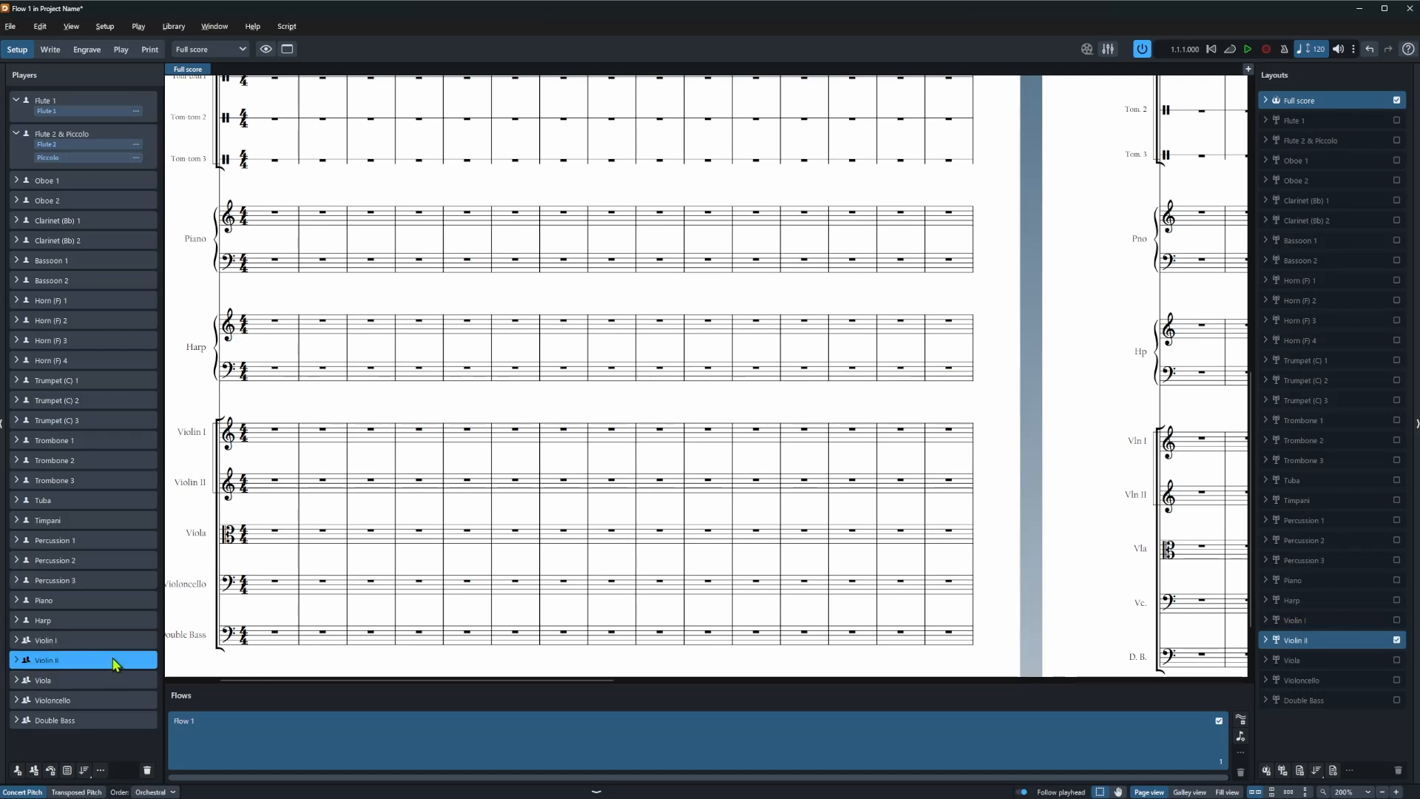
Expand the Oboe 2 player and add a Cor Anglais to it as a doubling instrument
{"action": "left_click", "coordinate": [102, 200]}
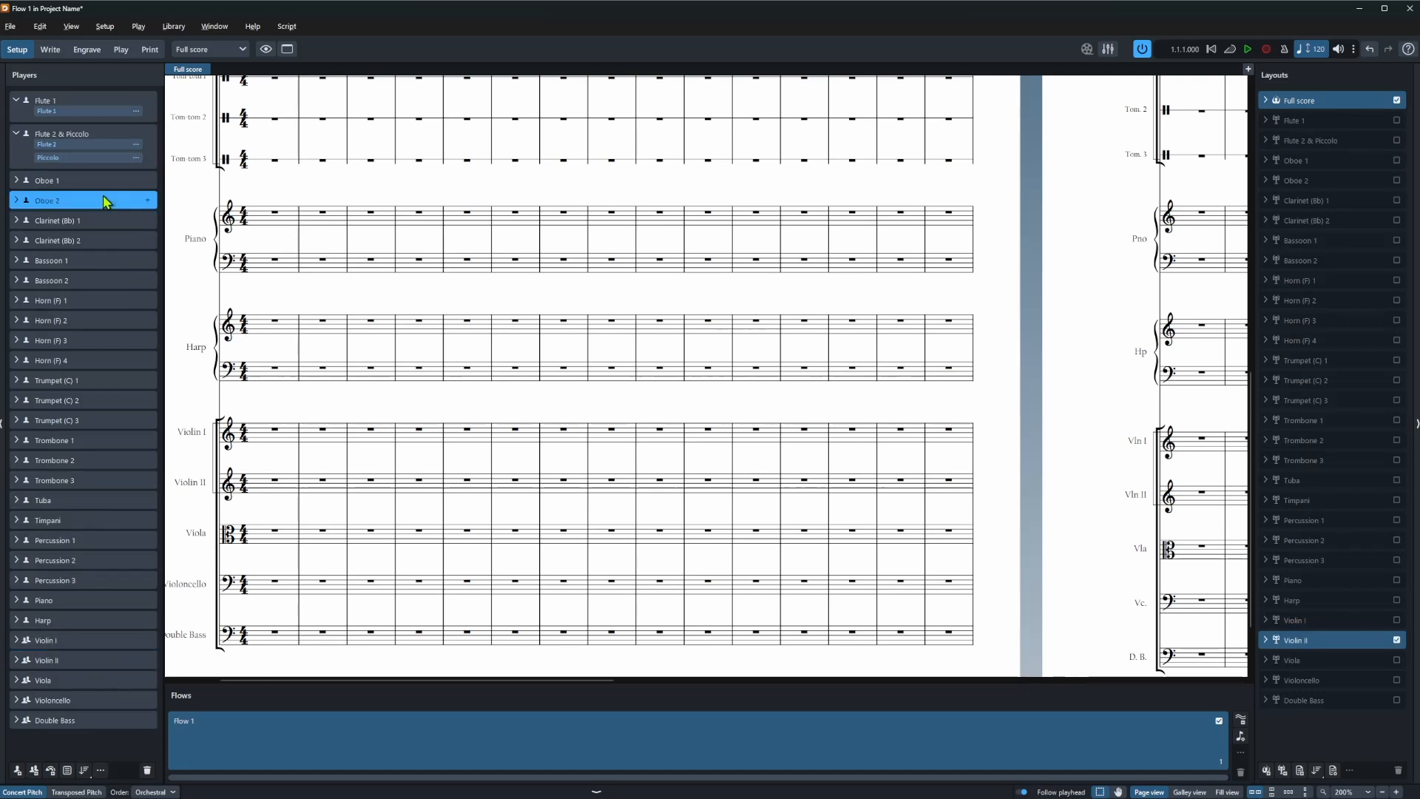
{"action": "left_click", "coordinate": [102, 242]}
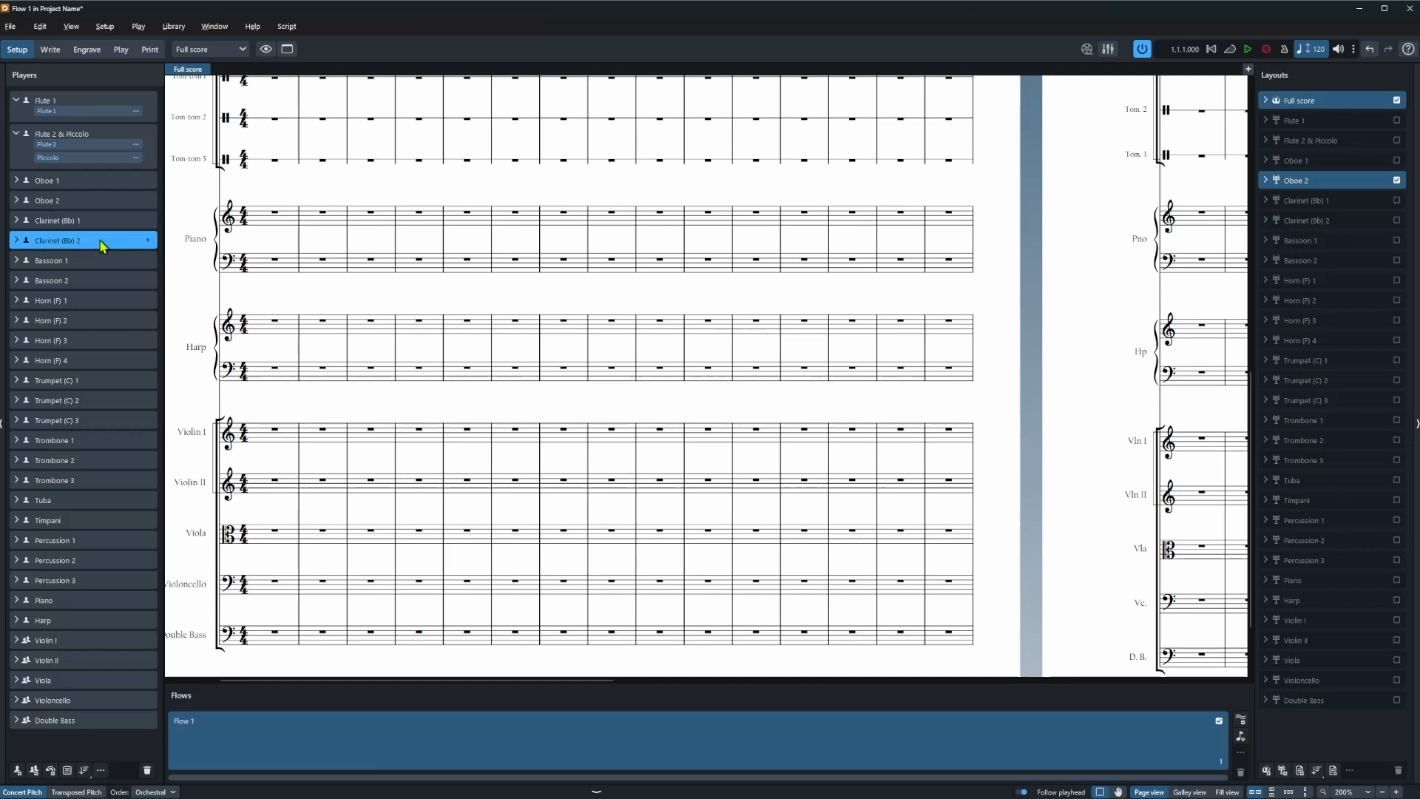
{"action": "left_click", "coordinate": [99, 287]}
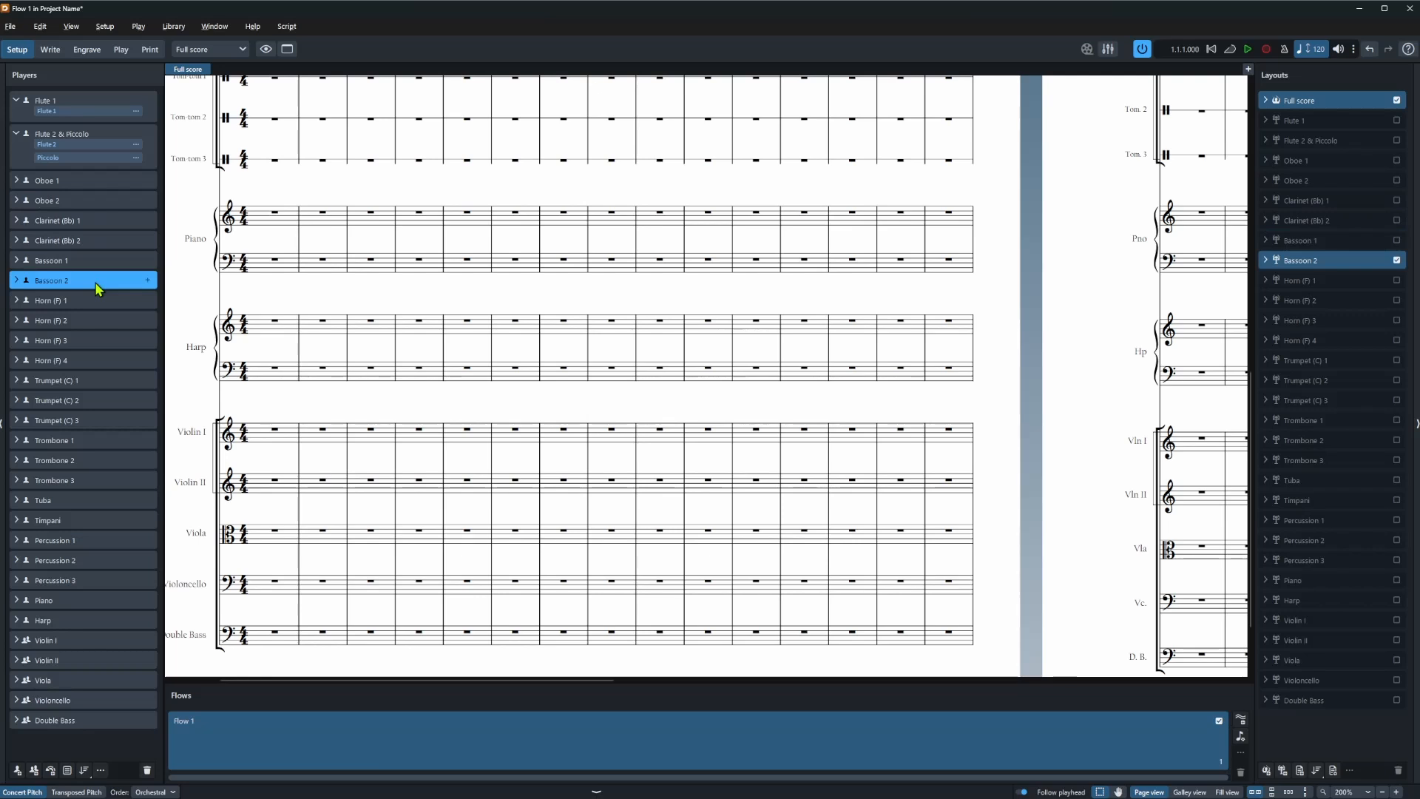
{"action": "left_click", "coordinate": [91, 201]}
{"action": "left_click", "coordinate": [15, 201]}
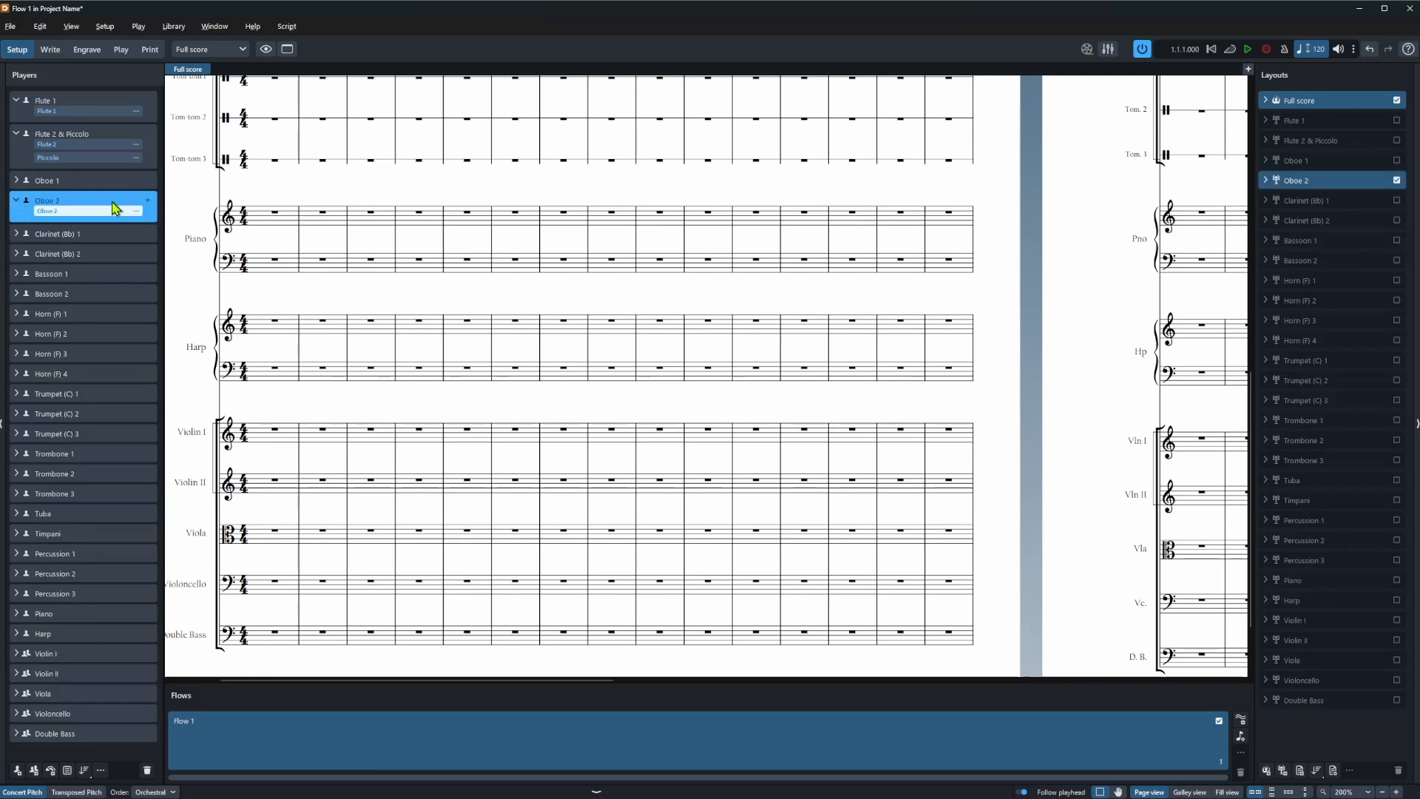
{"action": "left_click", "coordinate": [149, 210]}
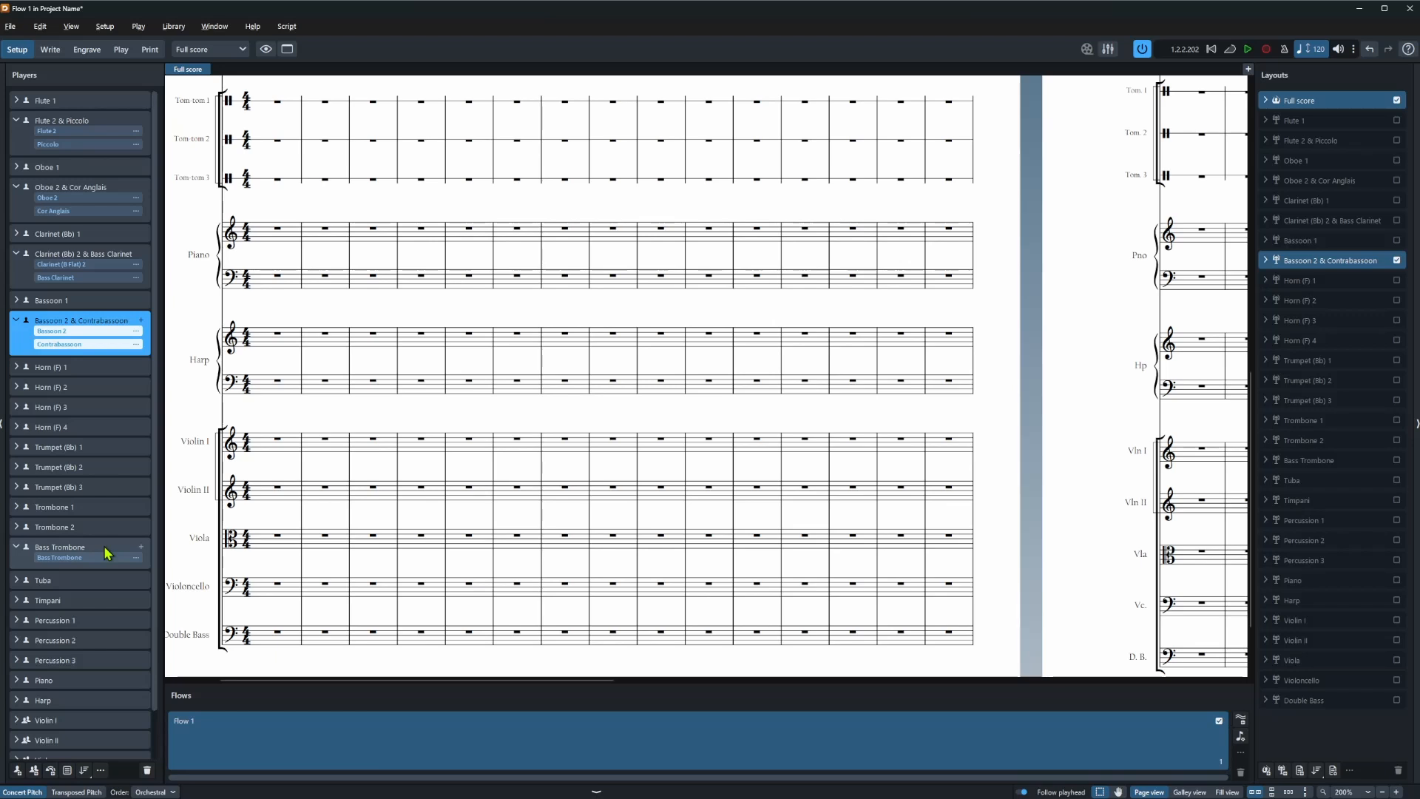
Expand the Percussion 1, Percussion 2 and Percussion 3 players to show their instruments
{"action": "scroll", "coordinate": [89, 565], "scroll_direction": "down", "scroll_amount": 1}
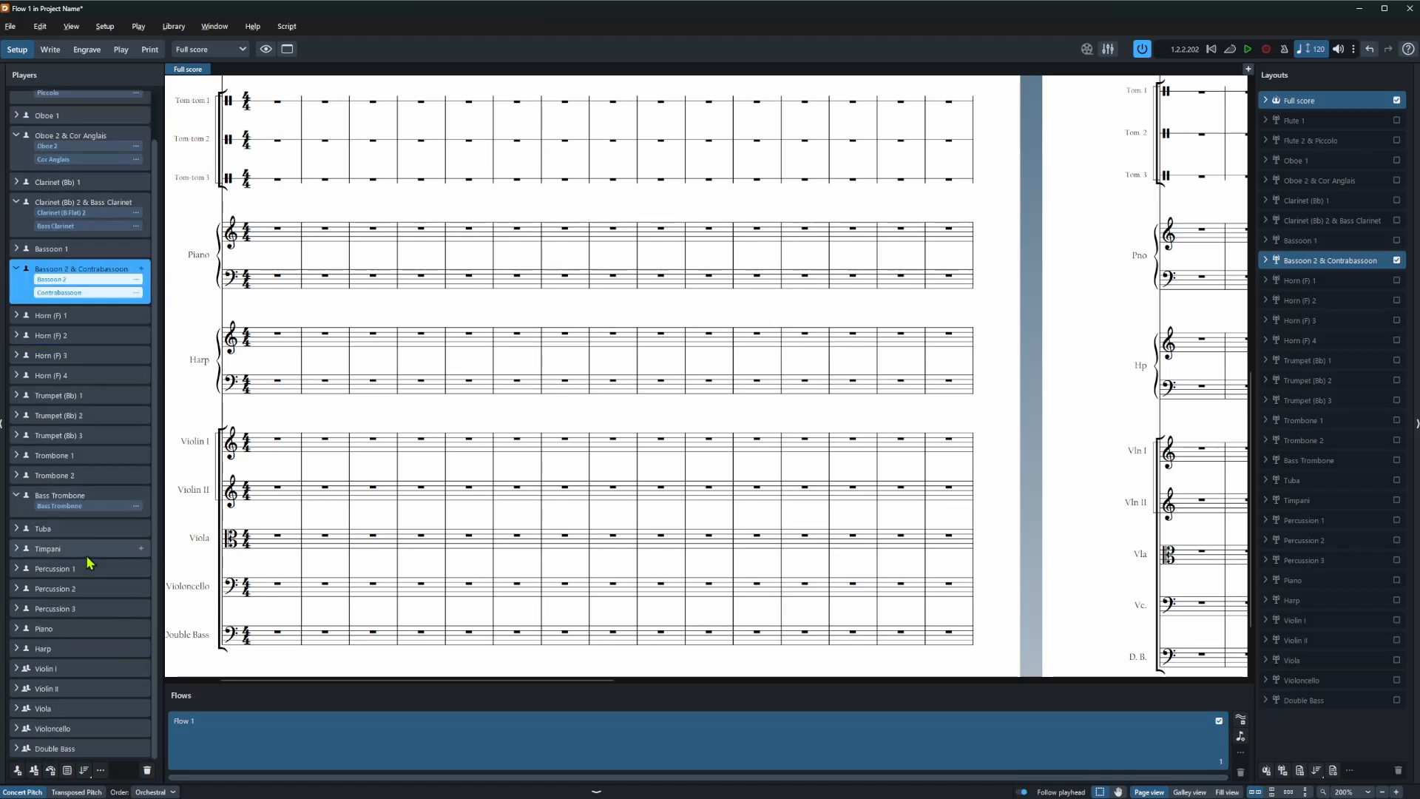
{"action": "left_click", "coordinate": [15, 570]}
{"action": "left_click", "coordinate": [17, 589]}
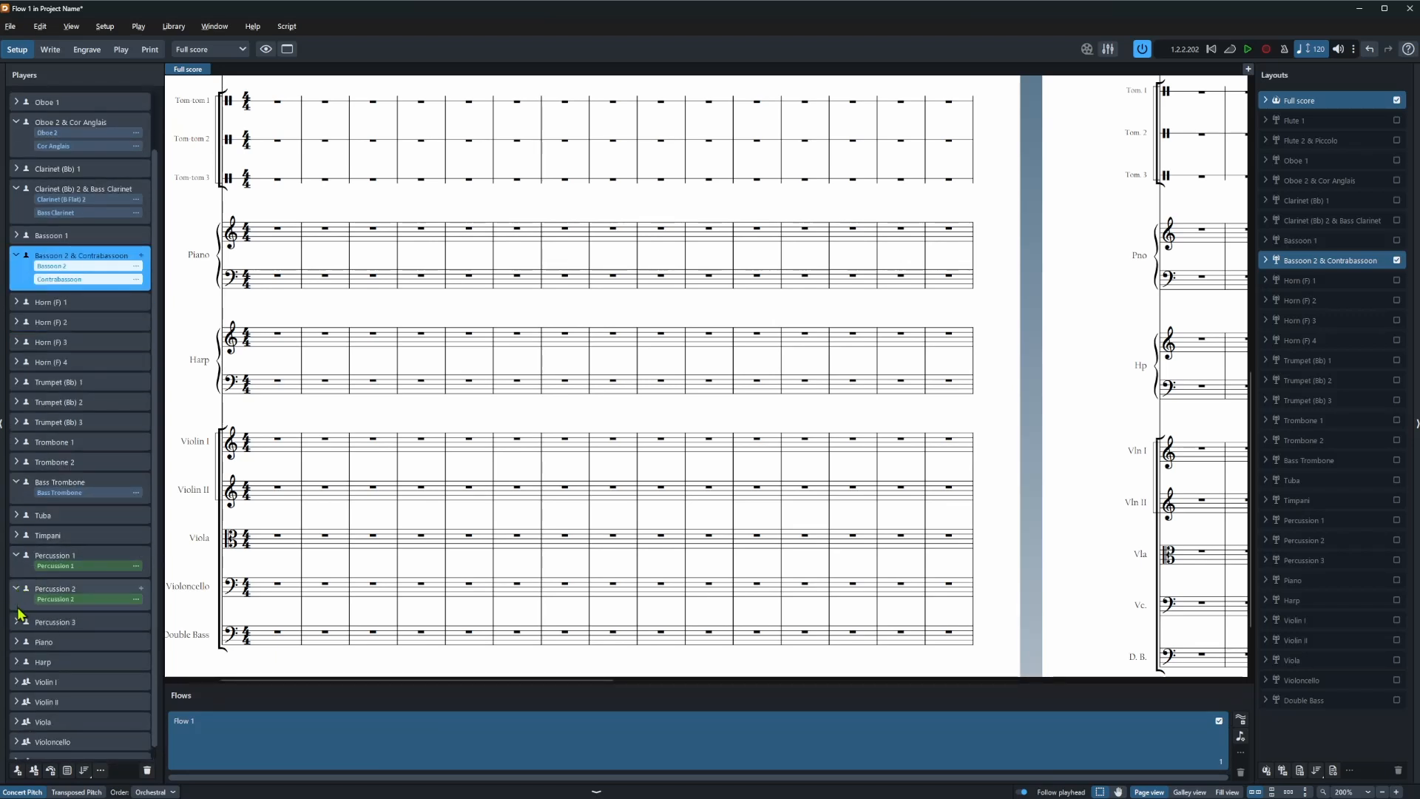
{"action": "left_click", "coordinate": [16, 621]}
{"action": "scroll", "coordinate": [125, 555], "scroll_direction": "down", "scroll_amount": 1}
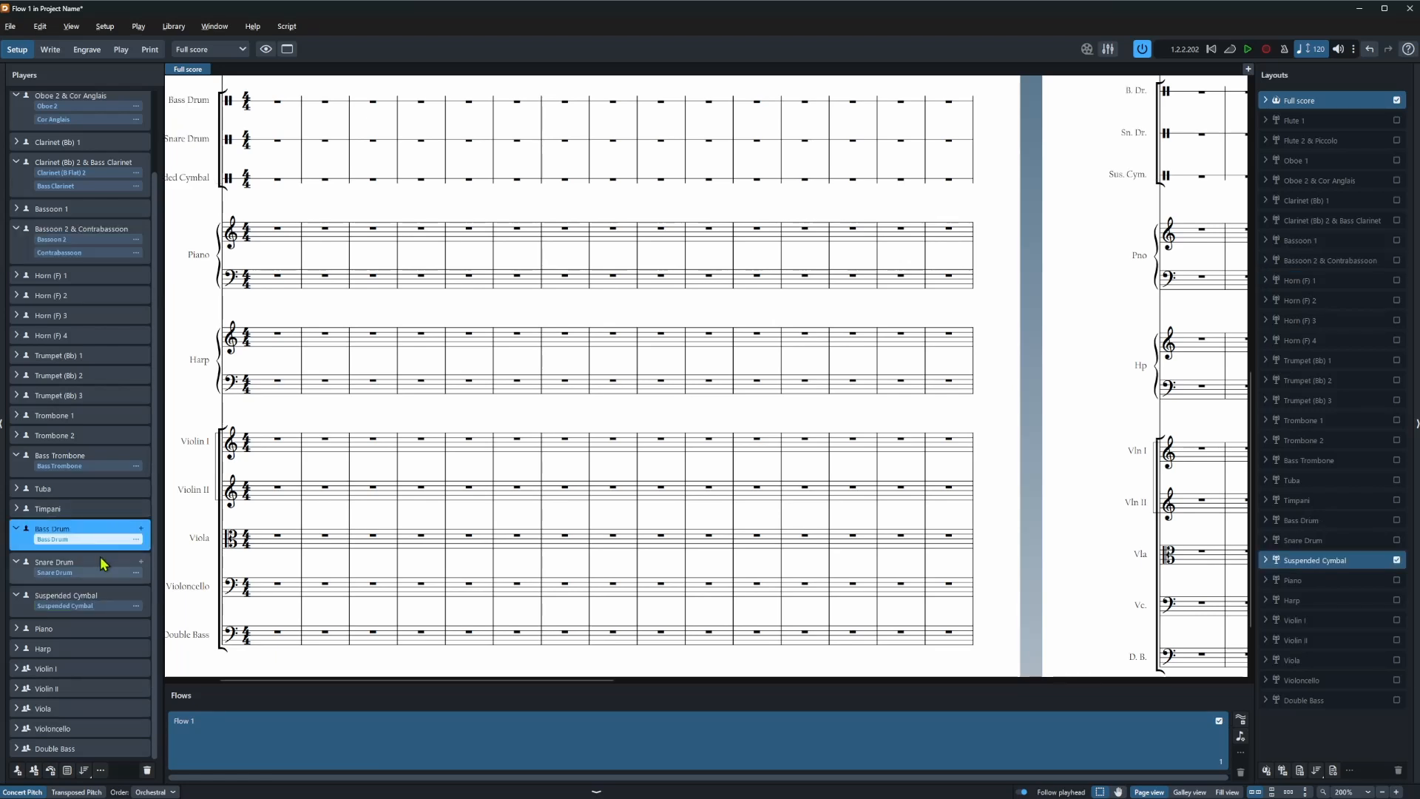
Check the percussion staves in the full score, then switch to Galley view and examine the separate woodwind and doubling-instrument staves
{"action": "scroll", "coordinate": [247, 392], "scroll_direction": "up", "scroll_amount": 1}
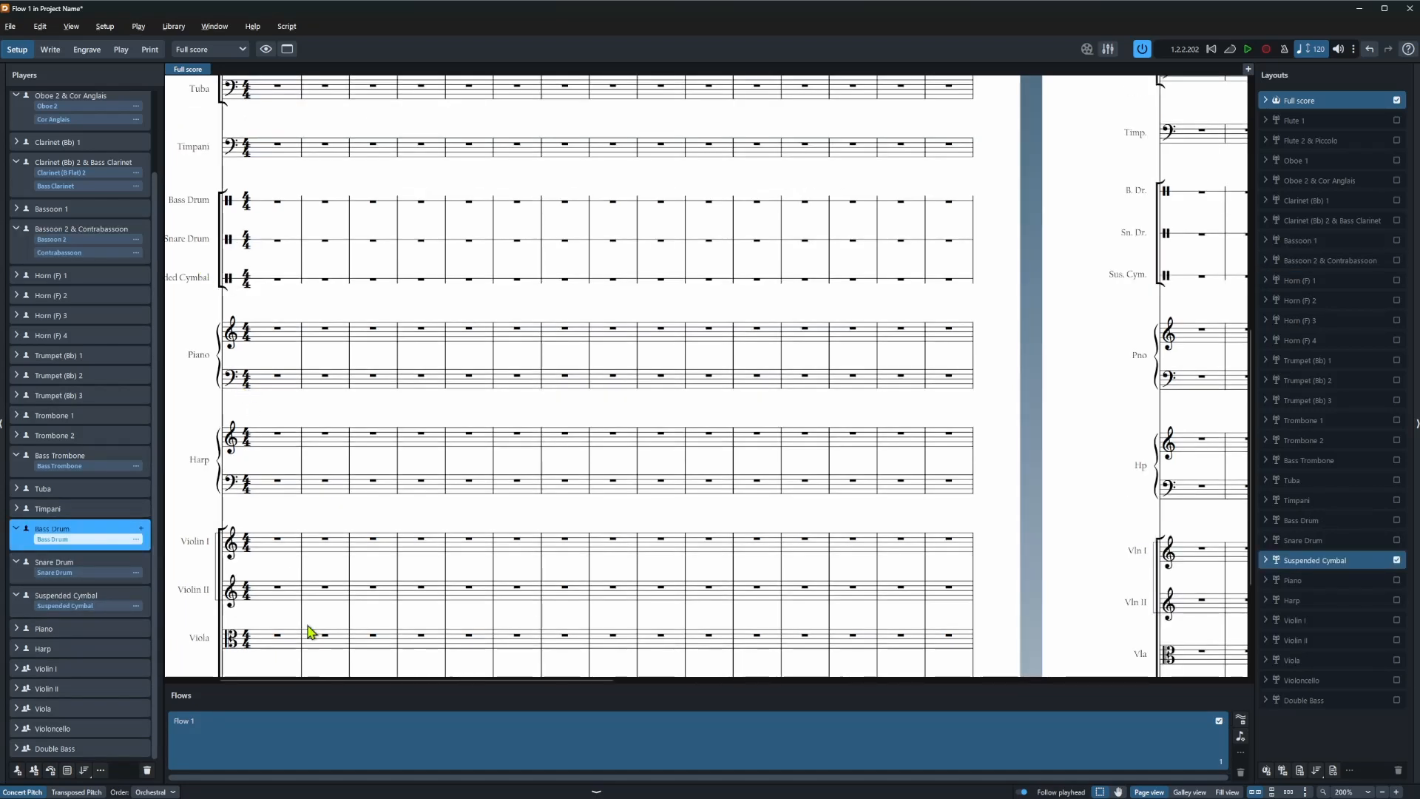
{"action": "left_click_drag", "start_coordinate": [283, 680], "coordinate": [260, 680]}
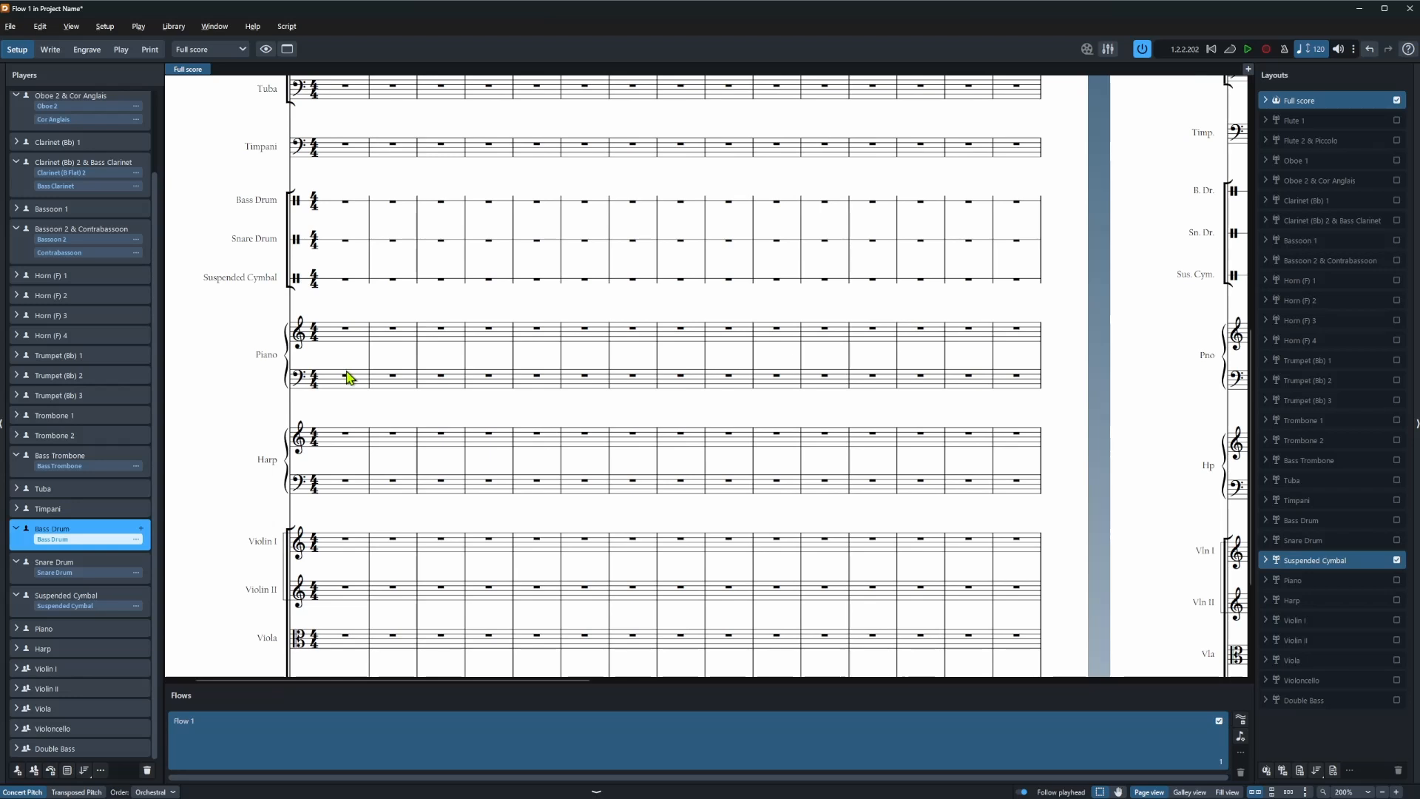
{"action": "left_click", "coordinate": [1189, 792]}
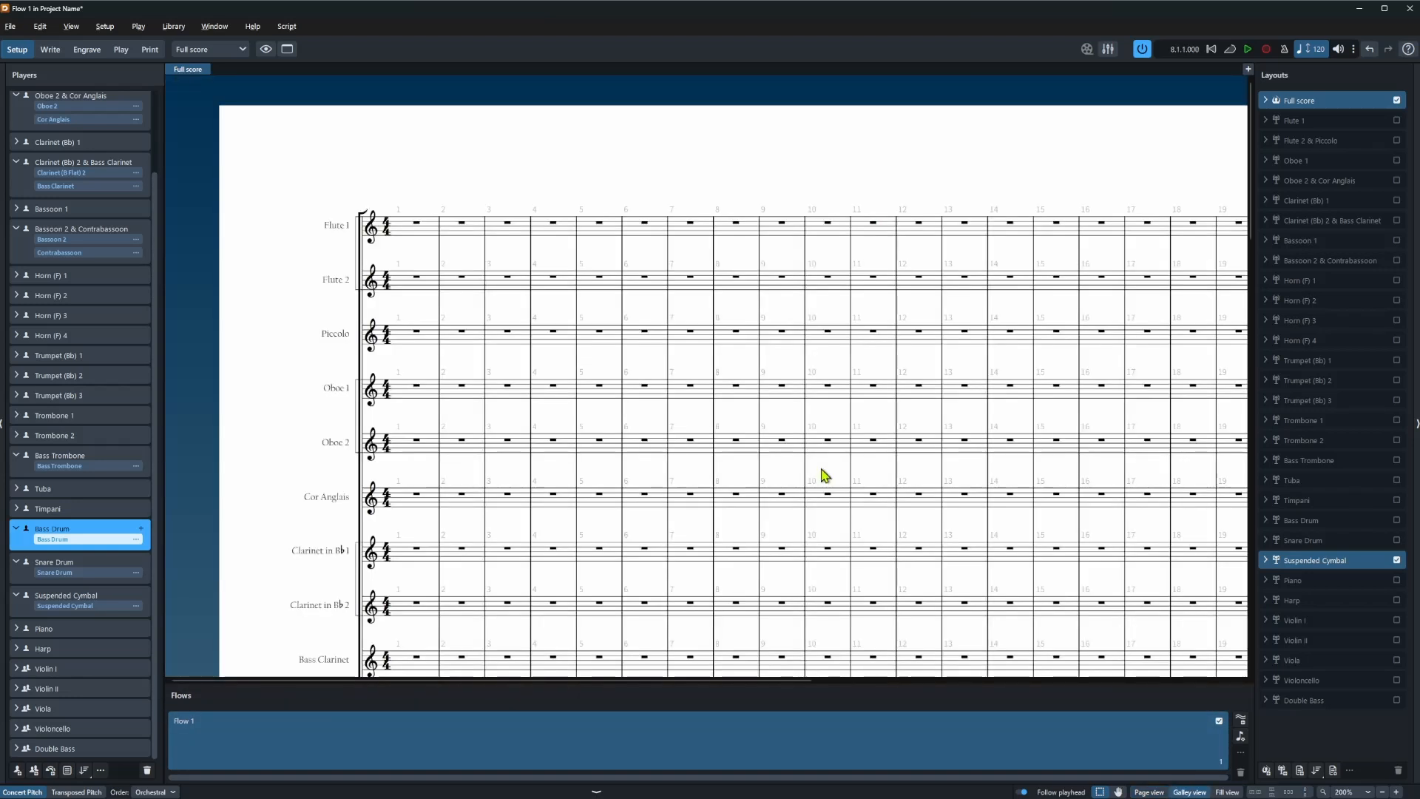
{"action": "scroll", "coordinate": [347, 431], "scroll_direction": "down", "scroll_amount": 3}
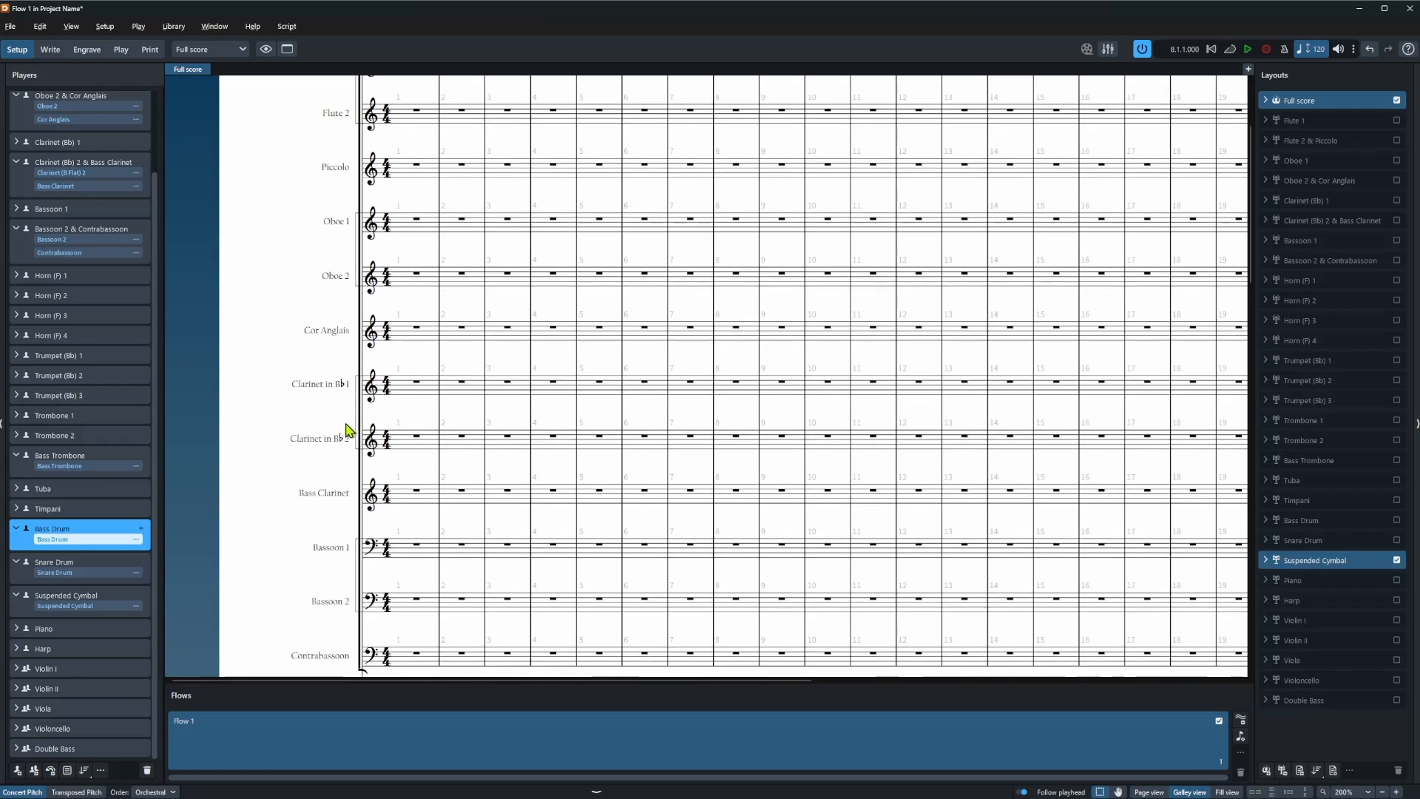
{"action": "scroll", "coordinate": [347, 430], "scroll_direction": "up", "scroll_amount": 3}
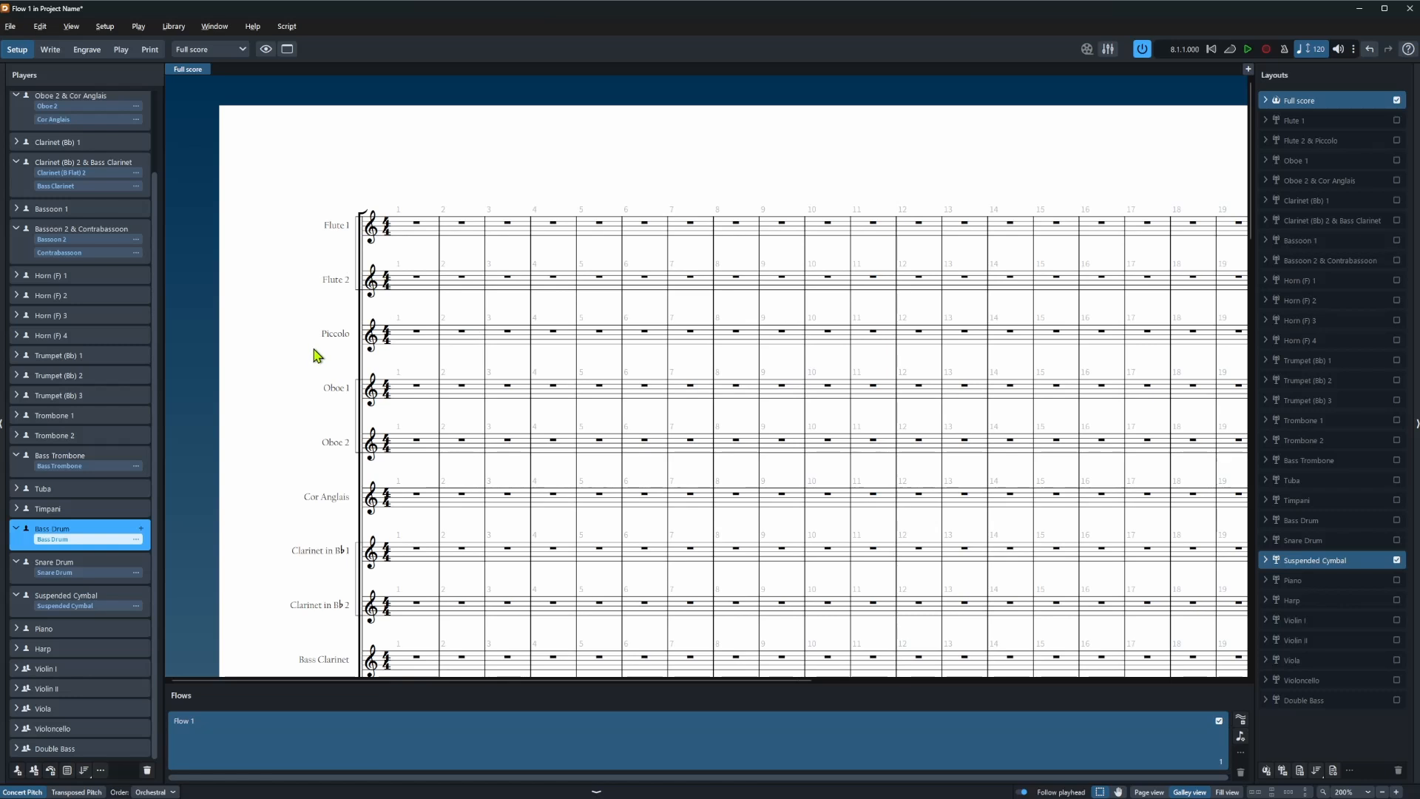
{"action": "scroll", "coordinate": [317, 377], "scroll_direction": "down", "scroll_amount": 3}
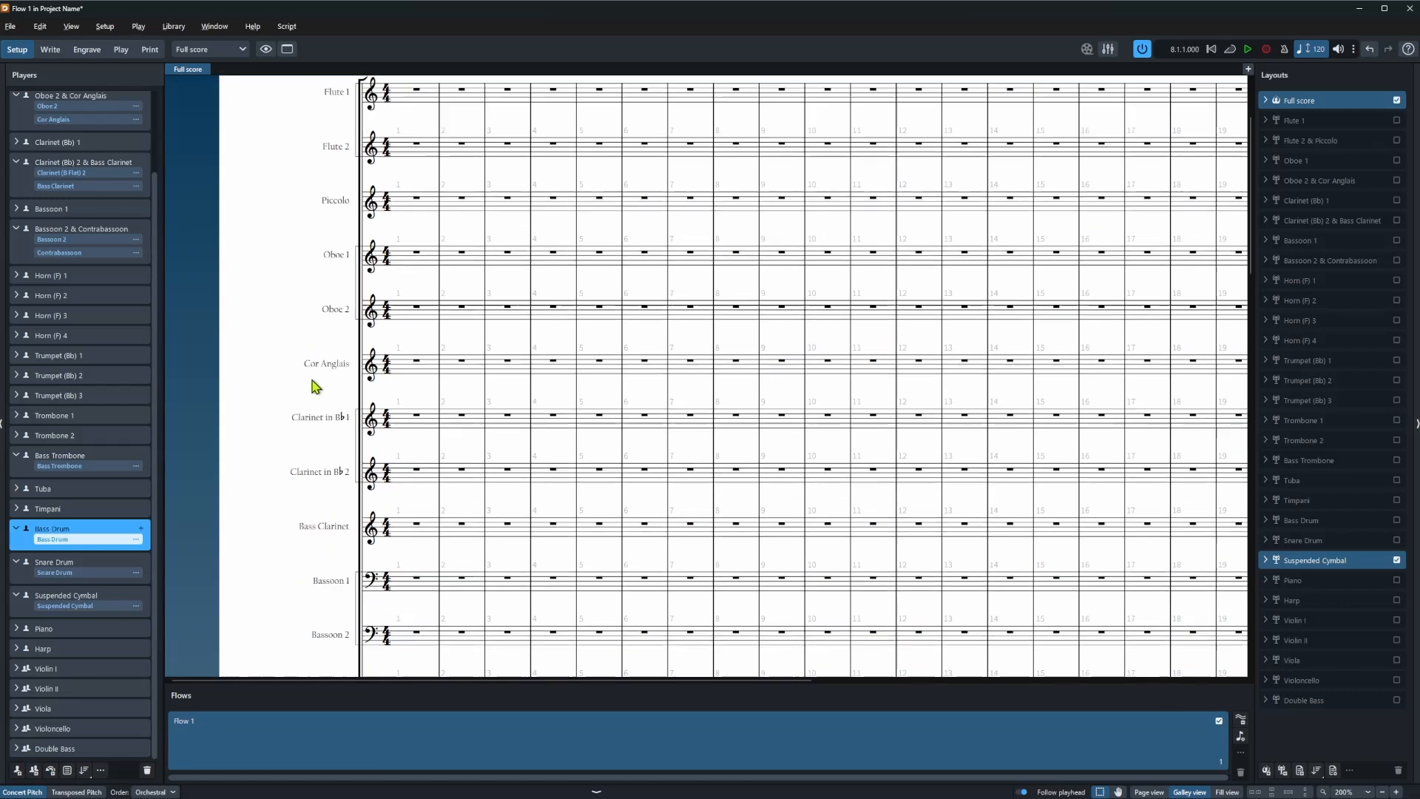
Switch the full score to Page view and back to Galley view to compare the condensed and individual wind and brass staves
{"action": "scroll", "coordinate": [311, 400], "scroll_direction": "down", "scroll_amount": 5}
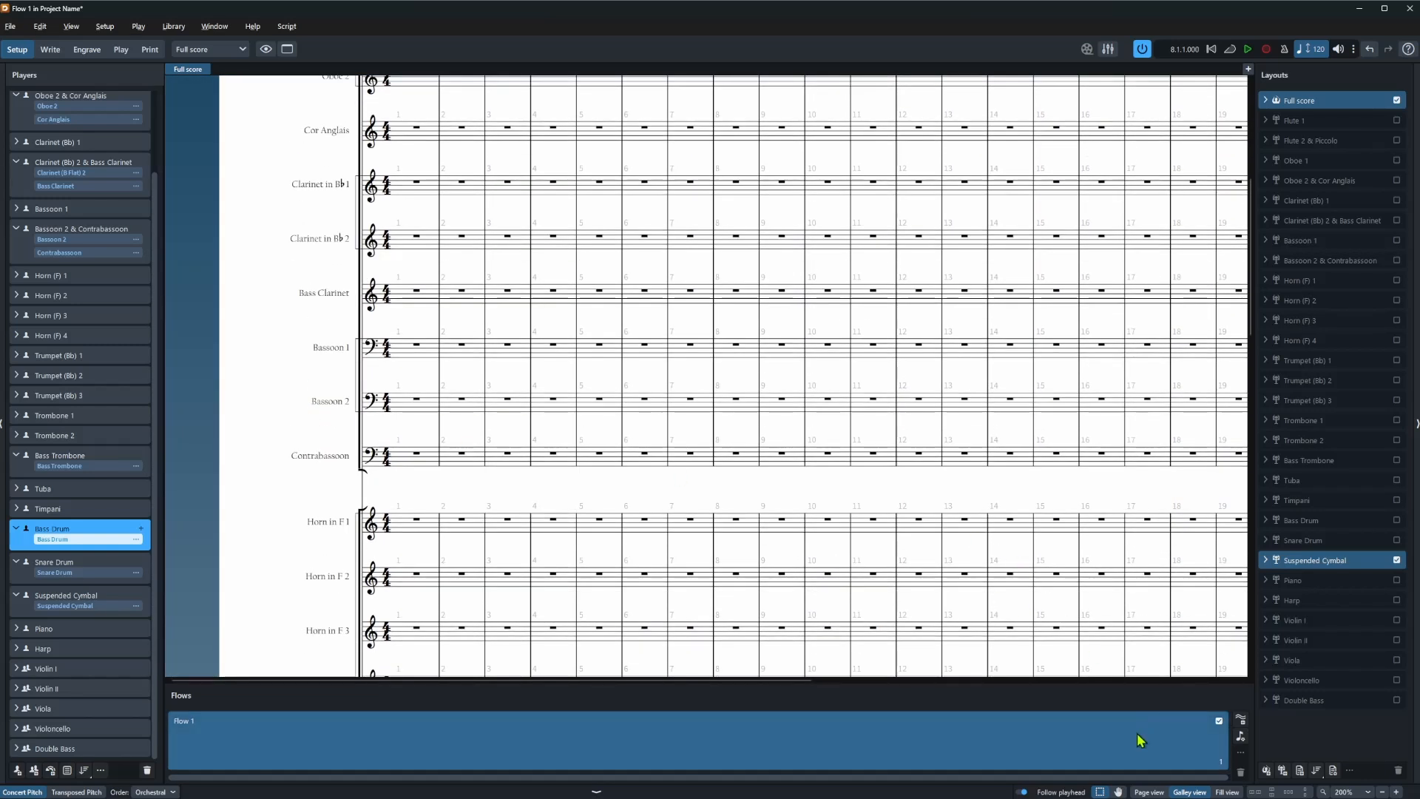
{"action": "left_click", "coordinate": [1149, 791]}
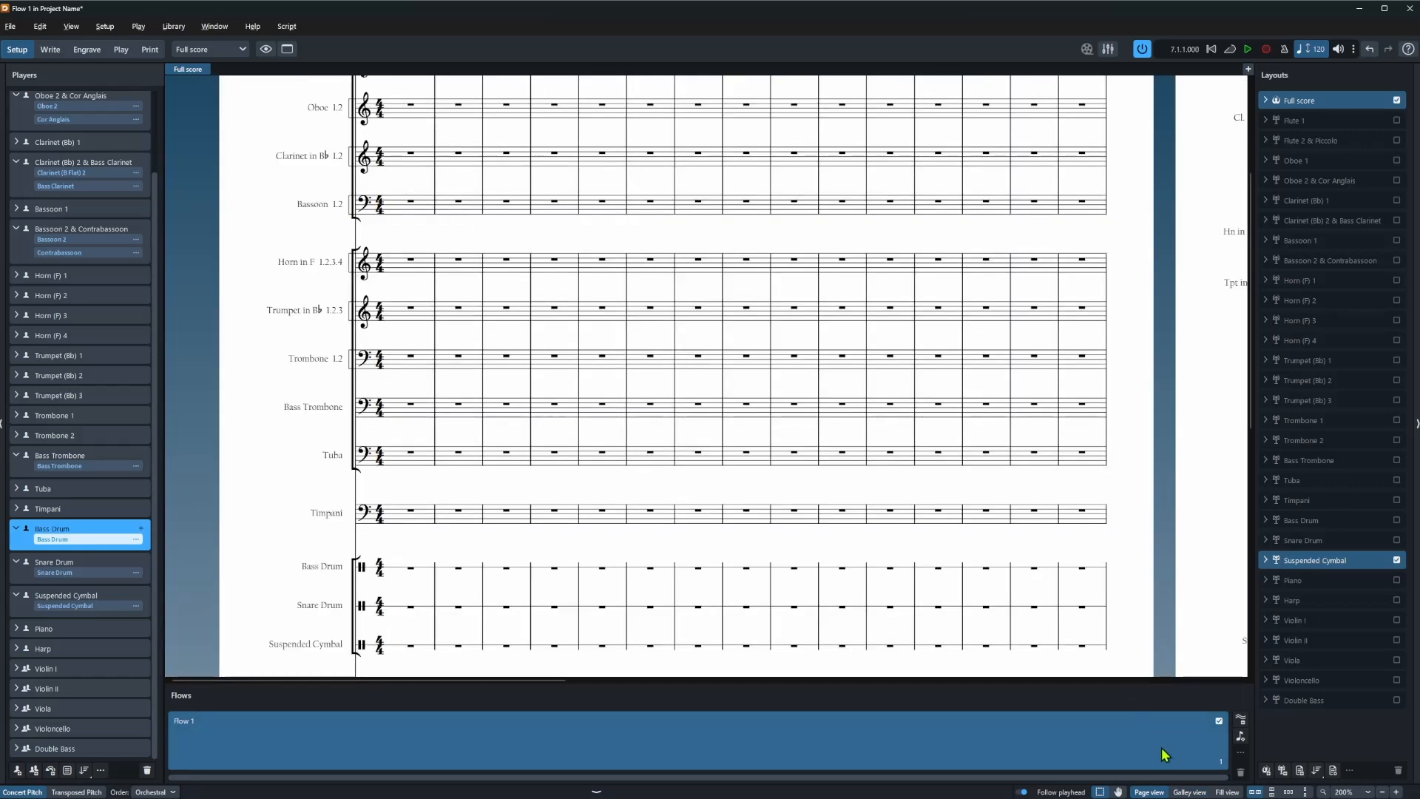
{"action": "left_click", "coordinate": [1190, 791]}
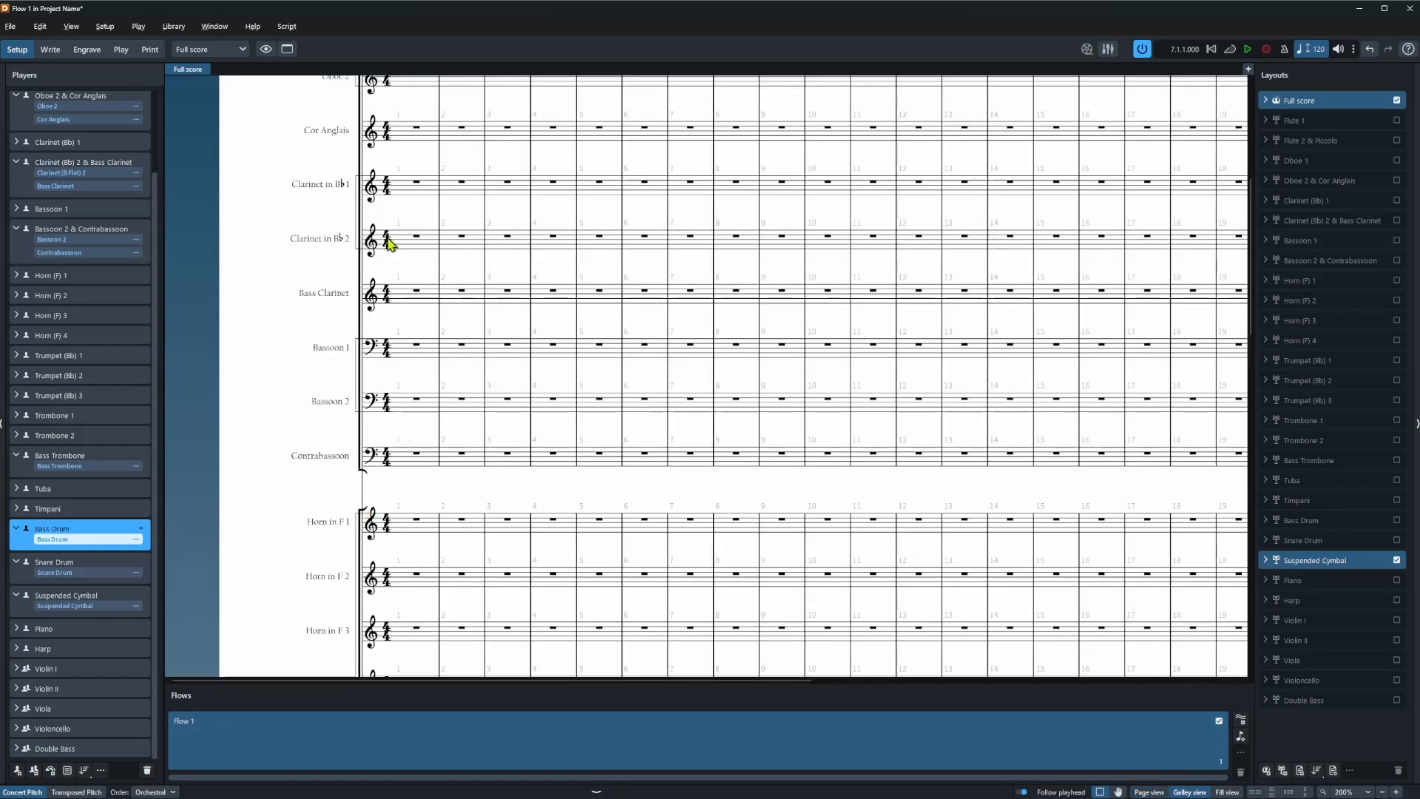